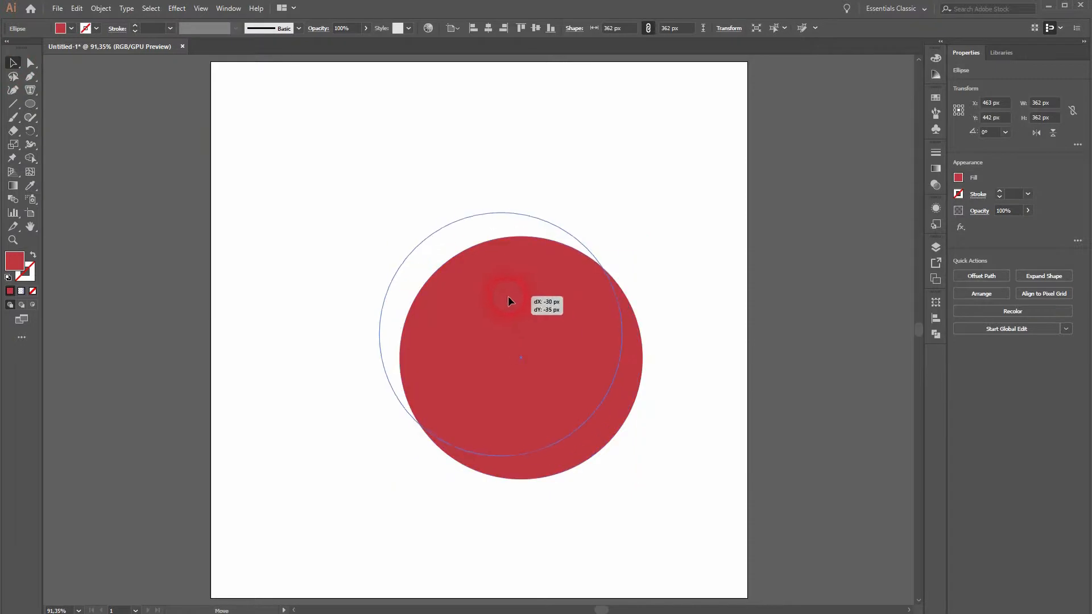
Center the red circle horizontally and vertically on the artboard and set its fill color to C6172B.
left_click(488, 28)
left_click(535, 28)
double_click(23, 264)
mouse_move(834, 187)
left_mouse_down()
mouse_move(853, 176)
mouse_move(863, 185)
left_mouse_up()
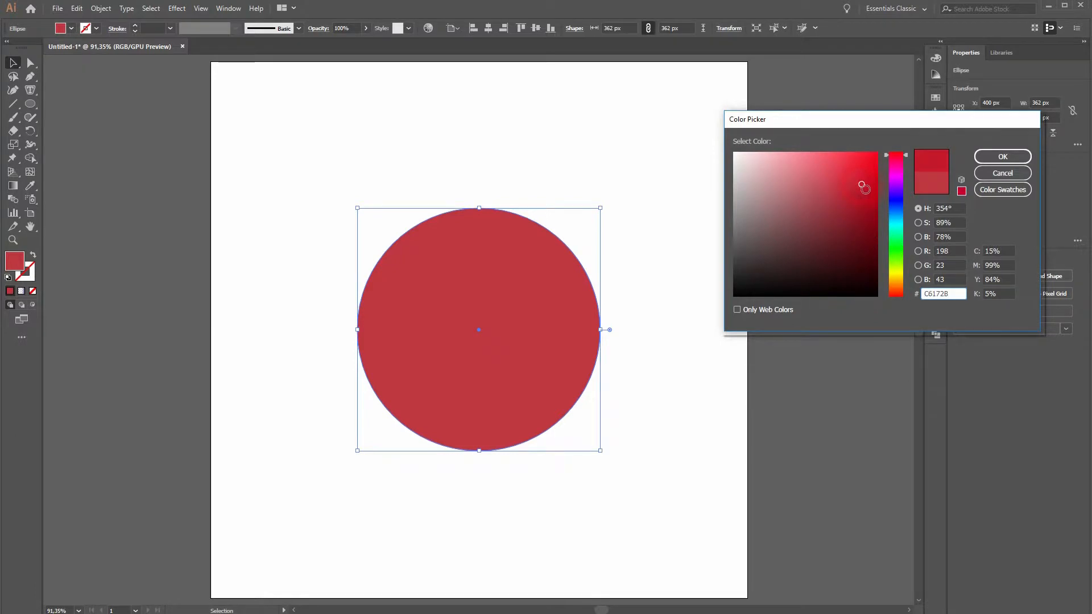
left_click(1001, 158)
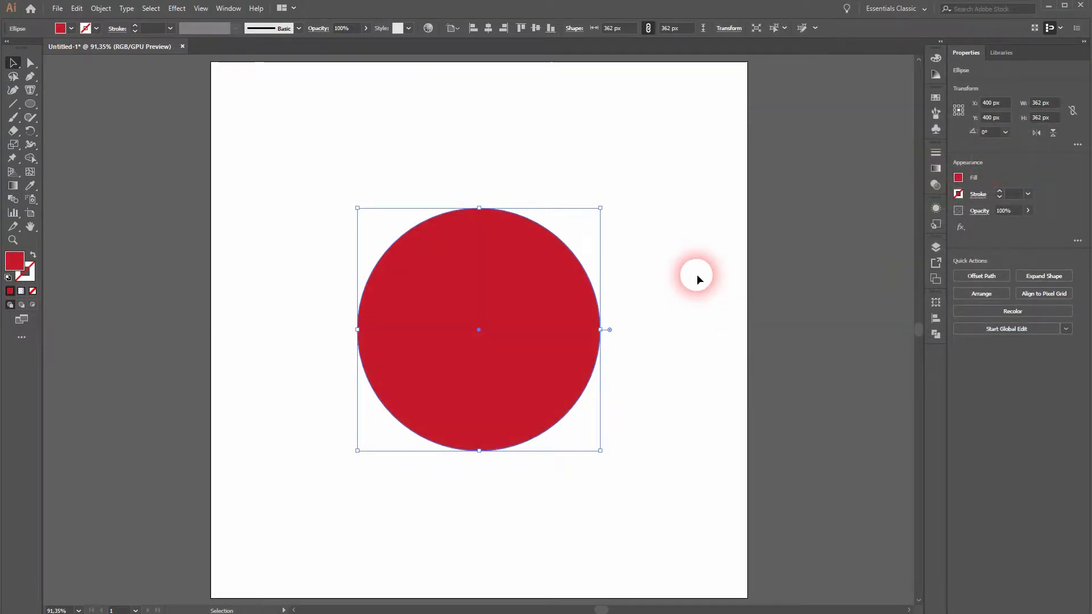
Lock the red circle so it cannot be selected.
left_click(101, 8)
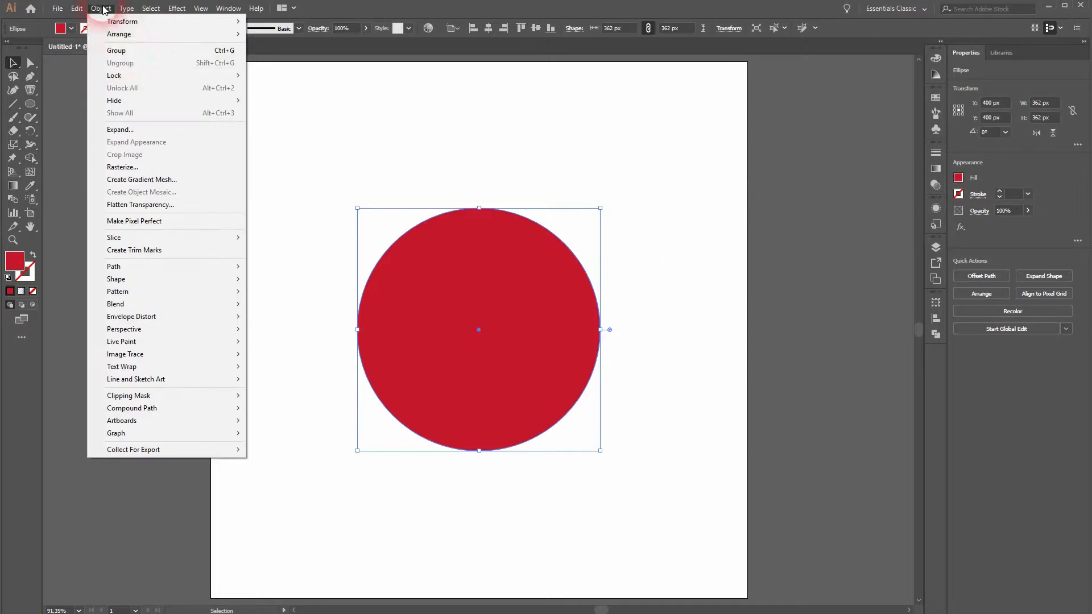
mouse_move(143, 77)
left_click(304, 75)
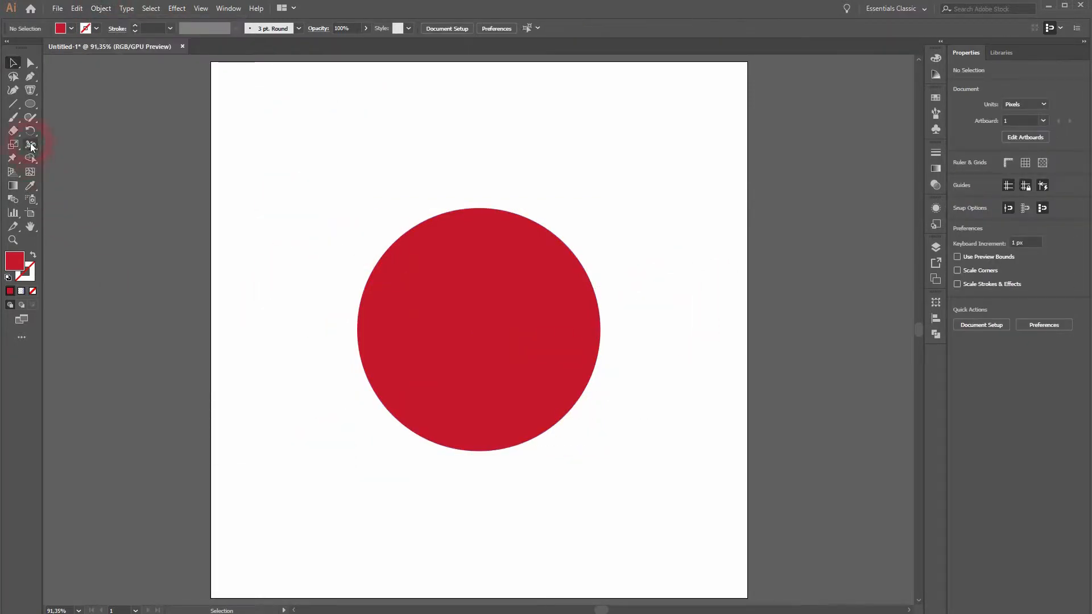
Draw a rounded rectangle about 243 by 126 px and center it horizontally and vertically on the artboard.
left_click(31, 103)
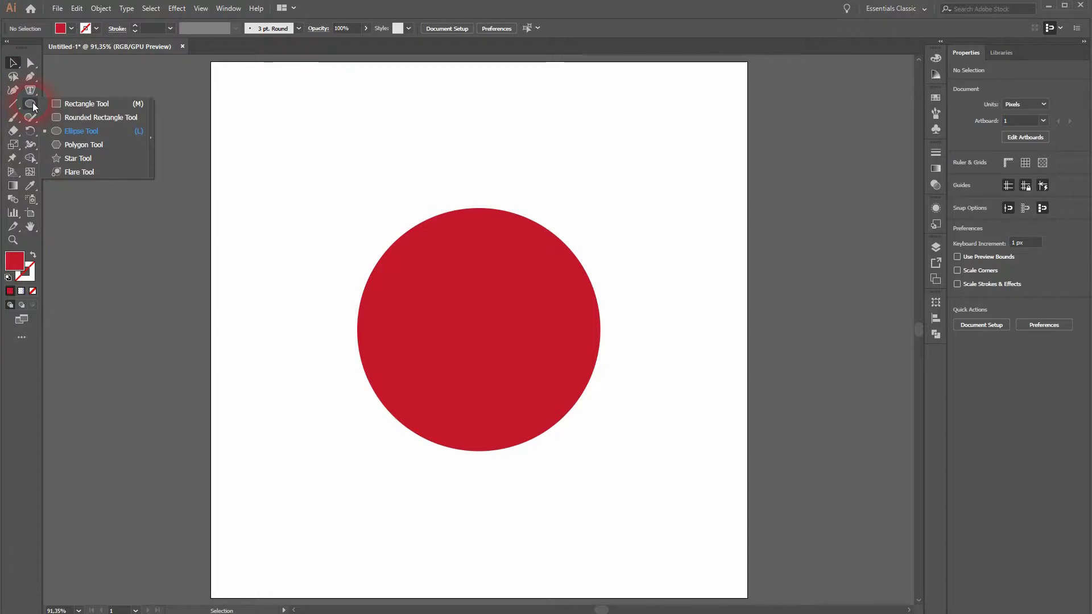
left_click(101, 118)
left_click_drag(308, 124, 472, 208)
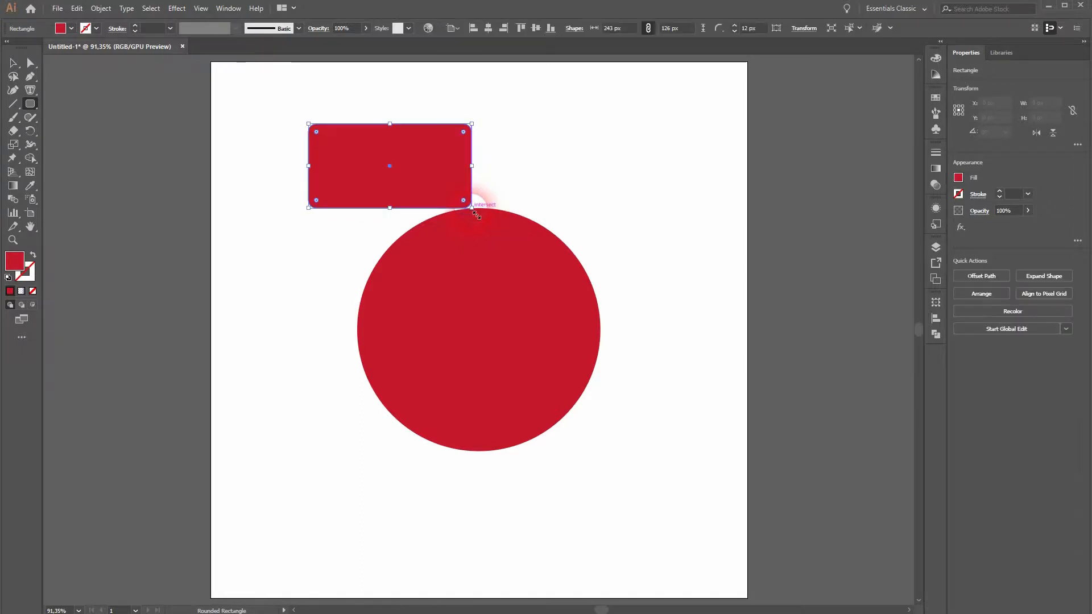
left_click(500, 30)
left_click(537, 29)
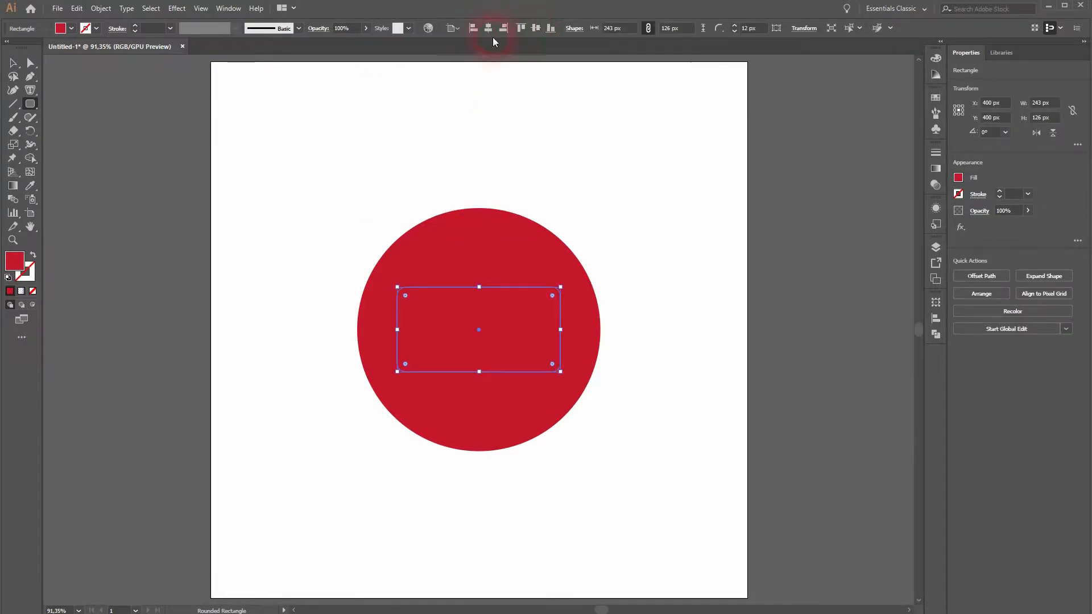
Fill the rounded rectangle with white and deselect it.
left_click(70, 31)
left_click(28, 48)
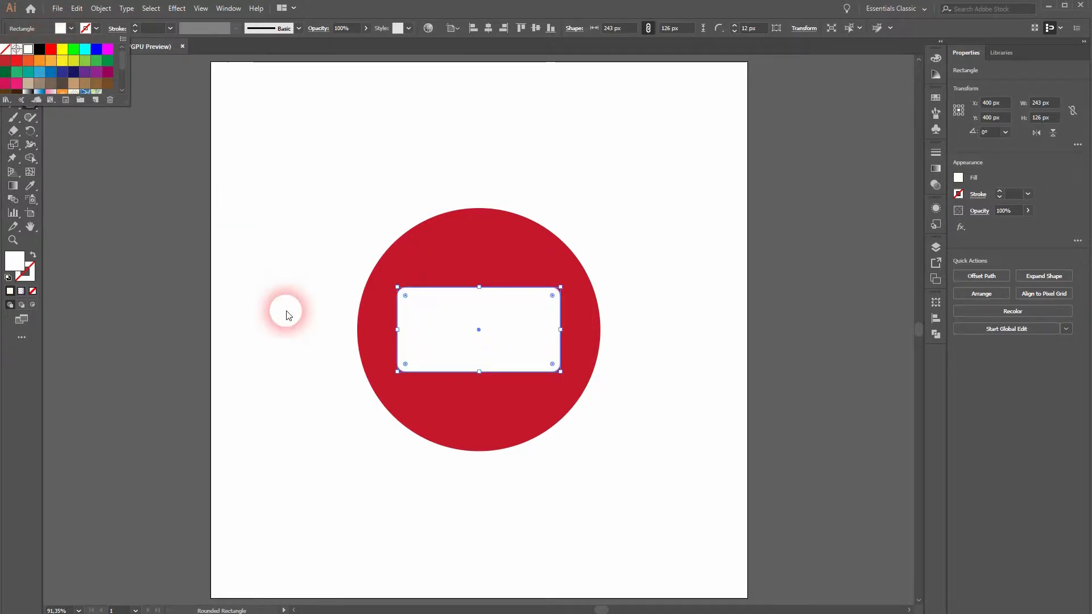
left_click(295, 371)
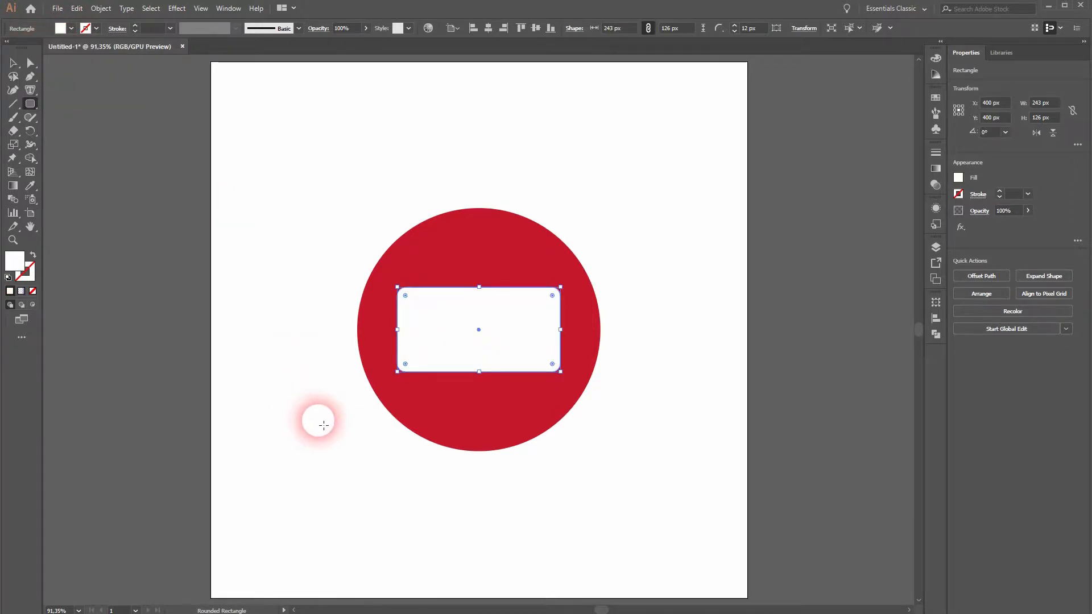
left_click(285, 444, "ctrl")
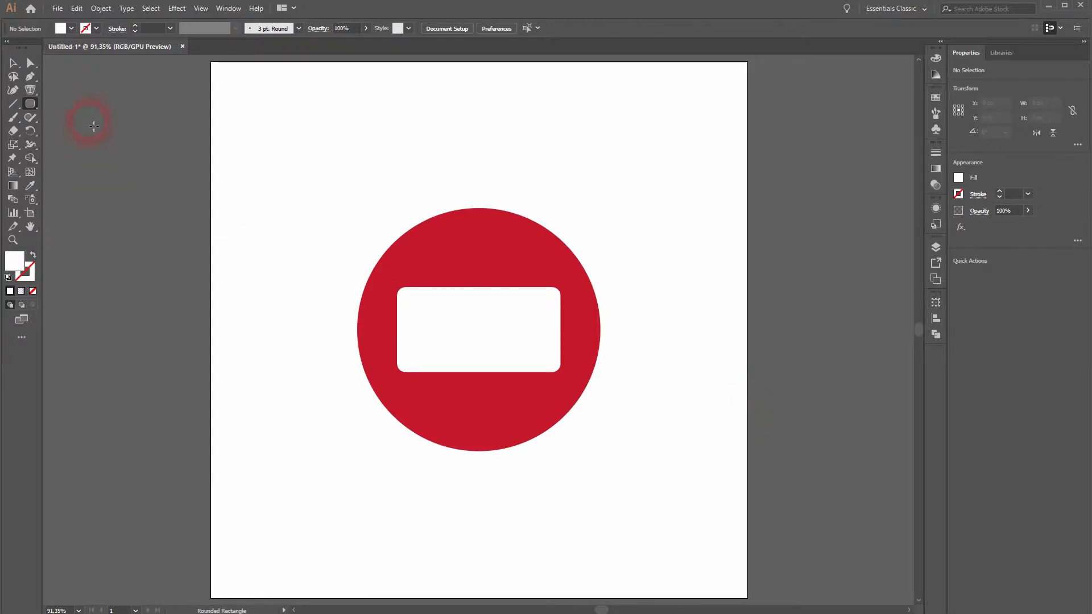
Draw a closed triangular tail with the Pen tool, running down from the middle of the rounded rectangle's bottom edge and overlapping the rectangle.
left_click(31, 77)
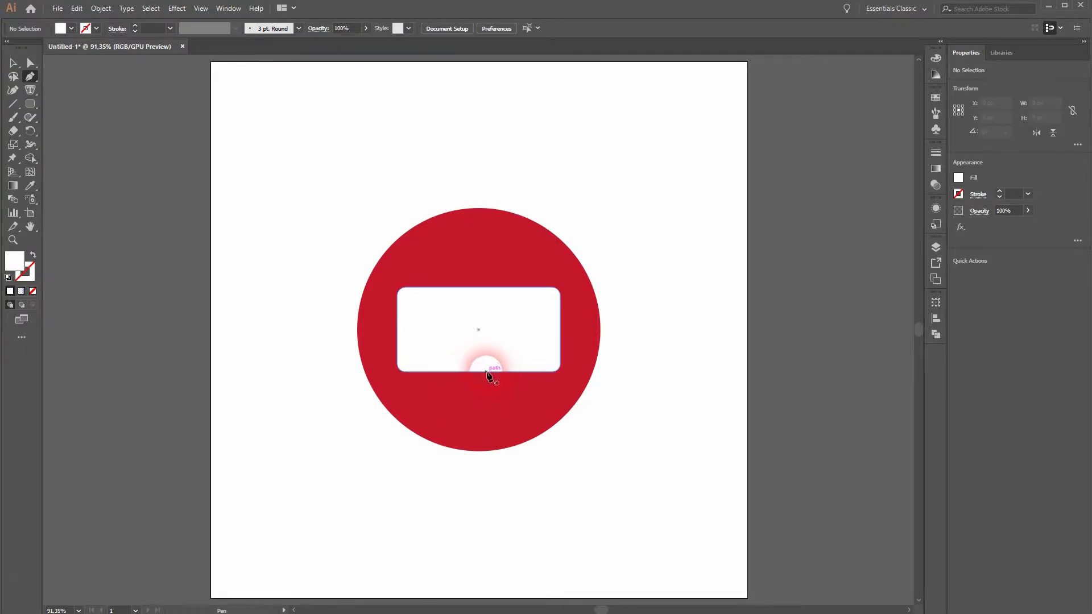
left_click_drag(479, 371, 481, 412)
key("ctrl")
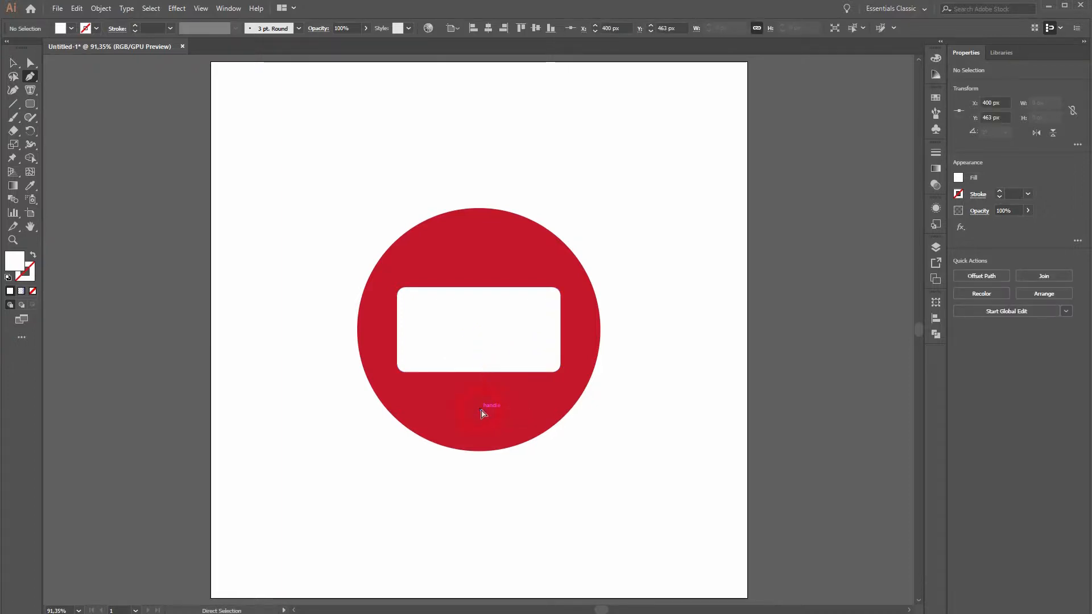
key("ctrl+z")
left_click(479, 372)
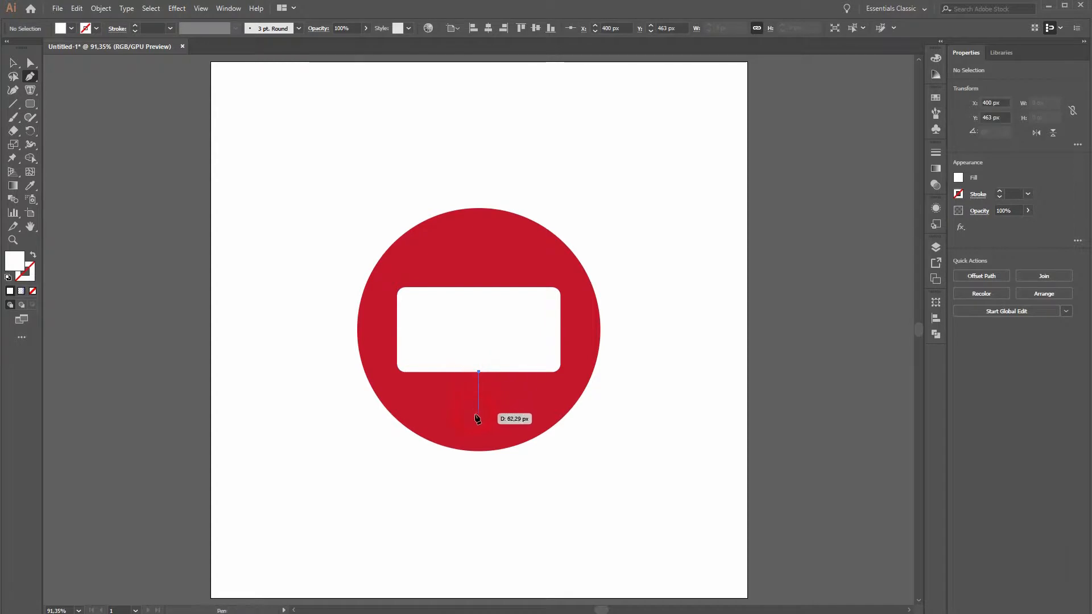
left_click(478, 419)
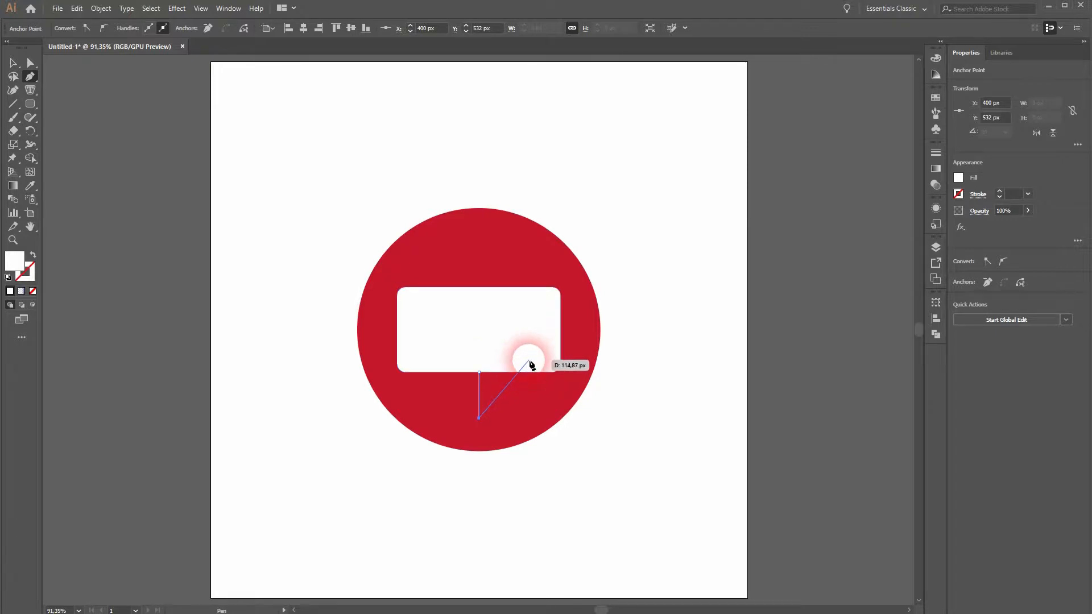
left_click(530, 361)
left_click(479, 371)
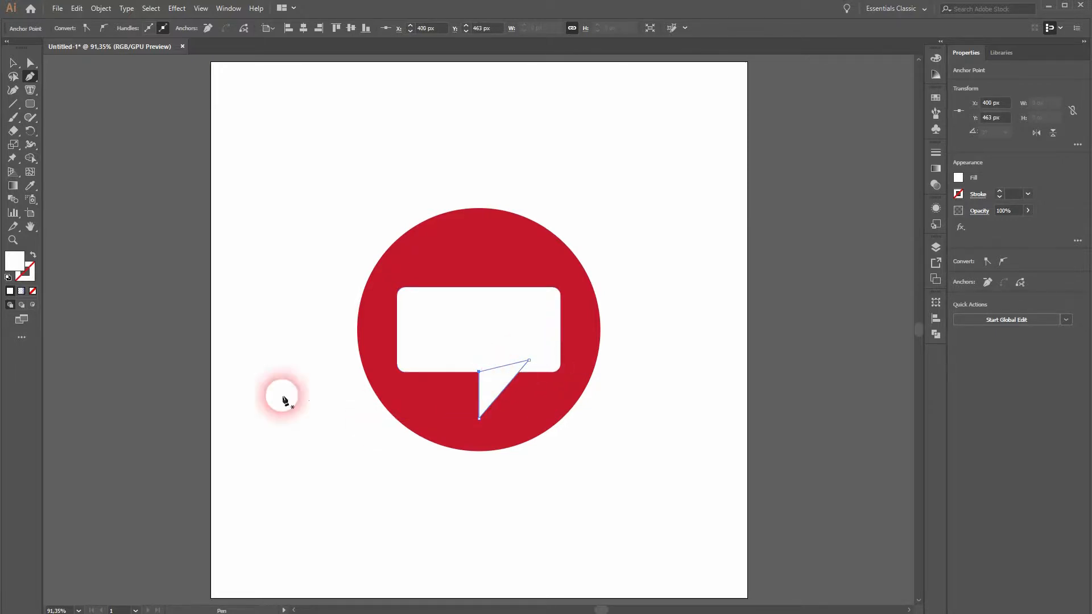
Move the white triangle along the rounded rectangle's bottom edge so the tail sits near its right corner.
left_click(13, 65)
left_click(264, 482)
left_click_drag(489, 384, 455, 389)
left_click(284, 486)
left_click(329, 473)
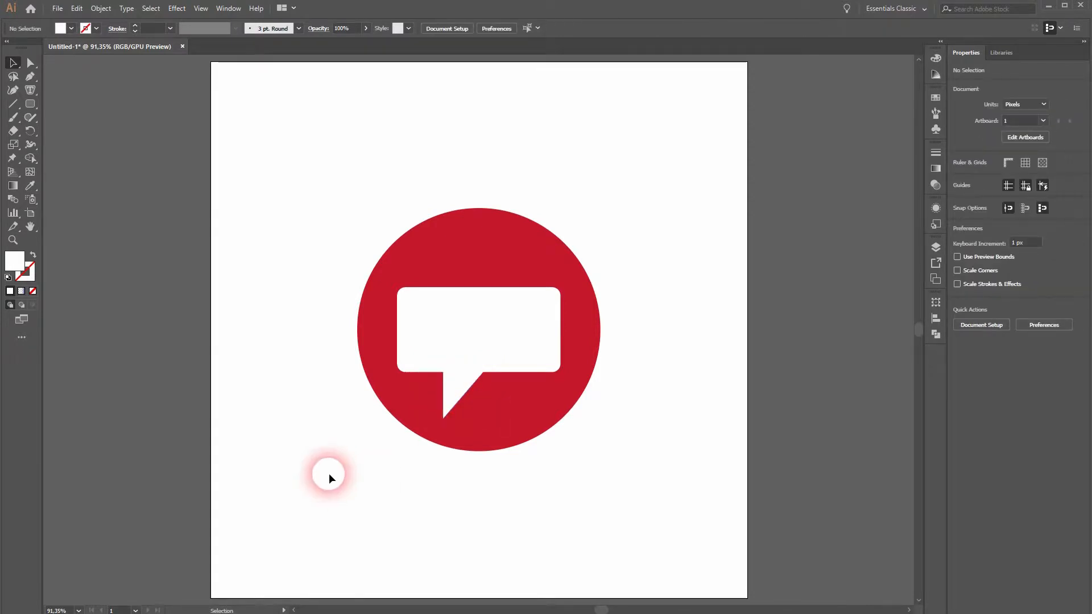
left_click_drag(506, 377, 515, 378)
left_click(298, 471)
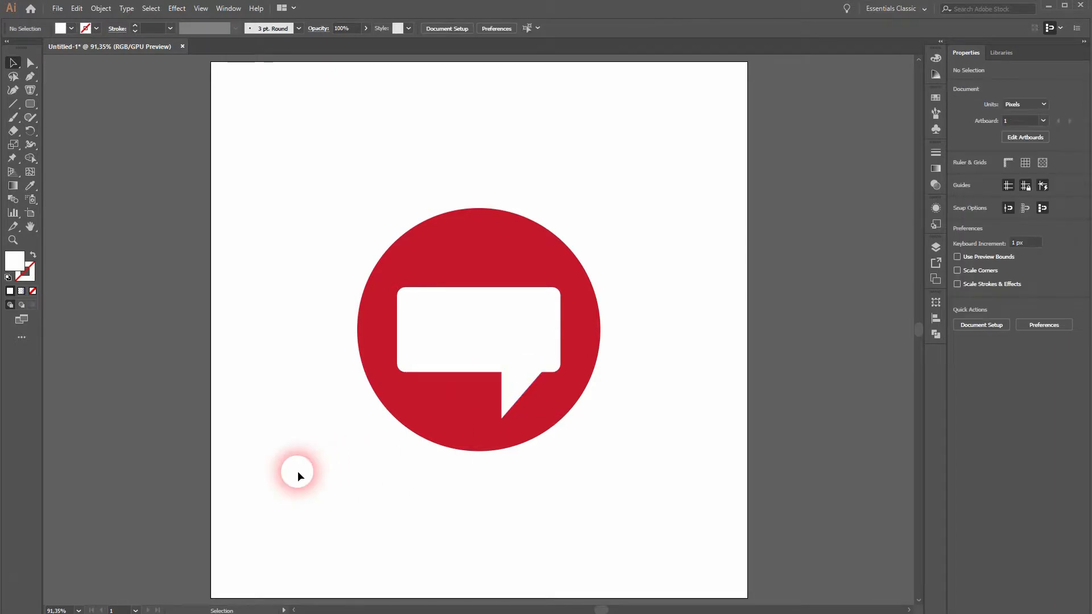
Merge the rounded rectangle and the triangle into one speech bubble with the Shape Builder tool.
left_click(497, 328)
left_click(509, 390, "shift")
left_click(30, 158)
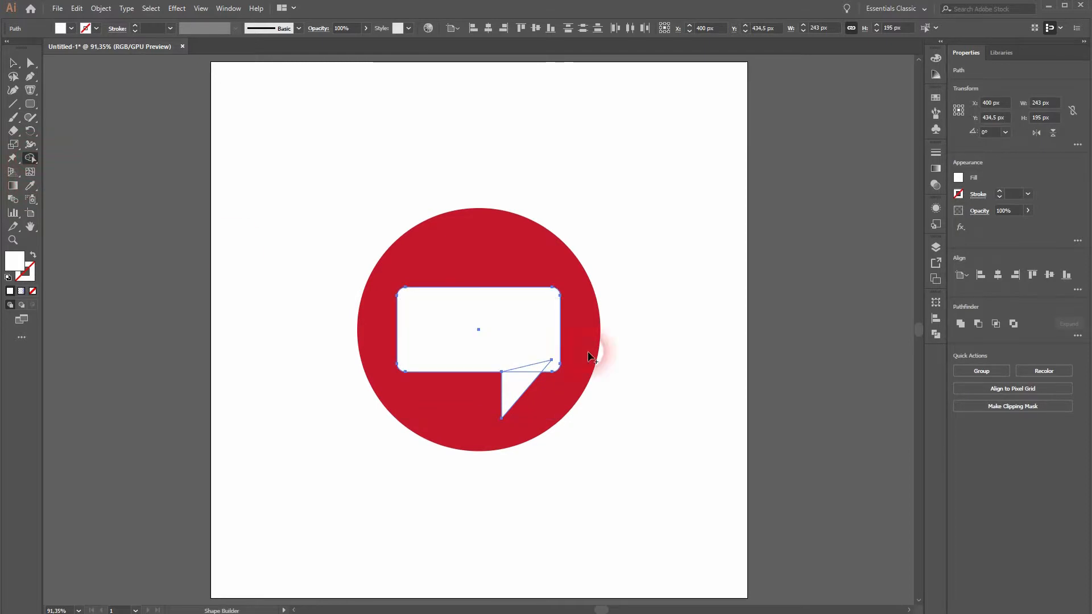
left_click_drag(512, 394, 526, 356)
left_click(12, 64)
left_click(258, 438)
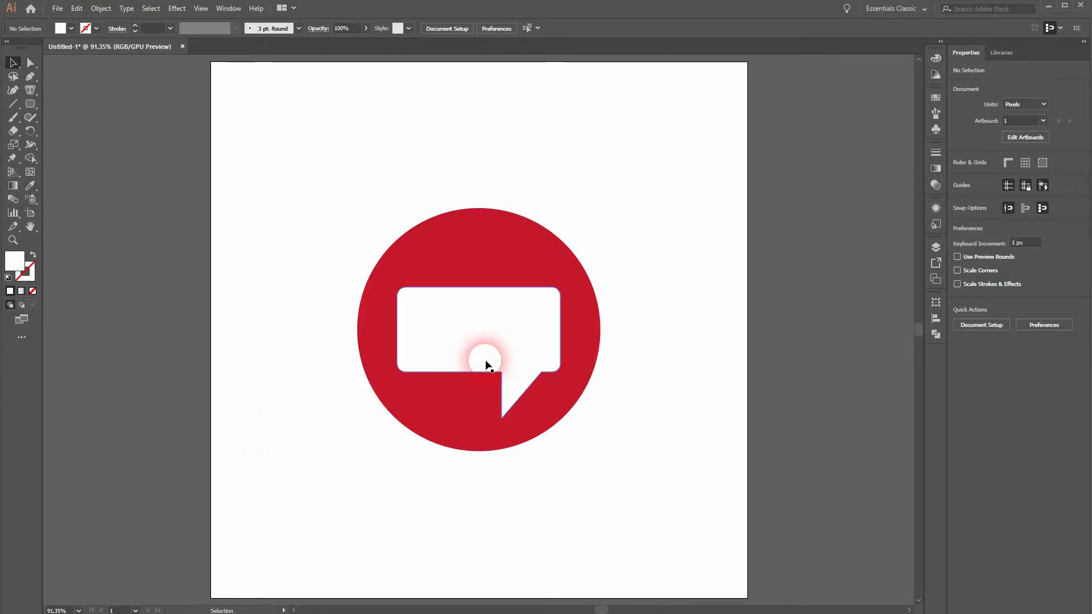
Draw a circle about 54 px wide in the artboard's upper-left area and give it the big circle's red with the Eyedropper.
left_click_drag(30, 103, 80, 131)
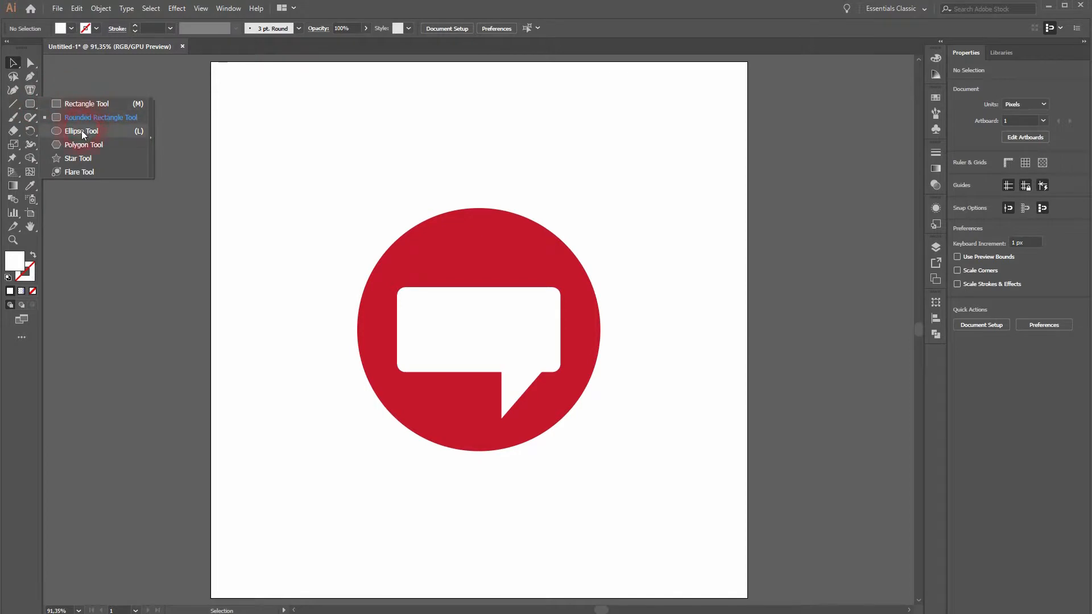
left_click_drag(302, 124, 339, 160)
key("i")
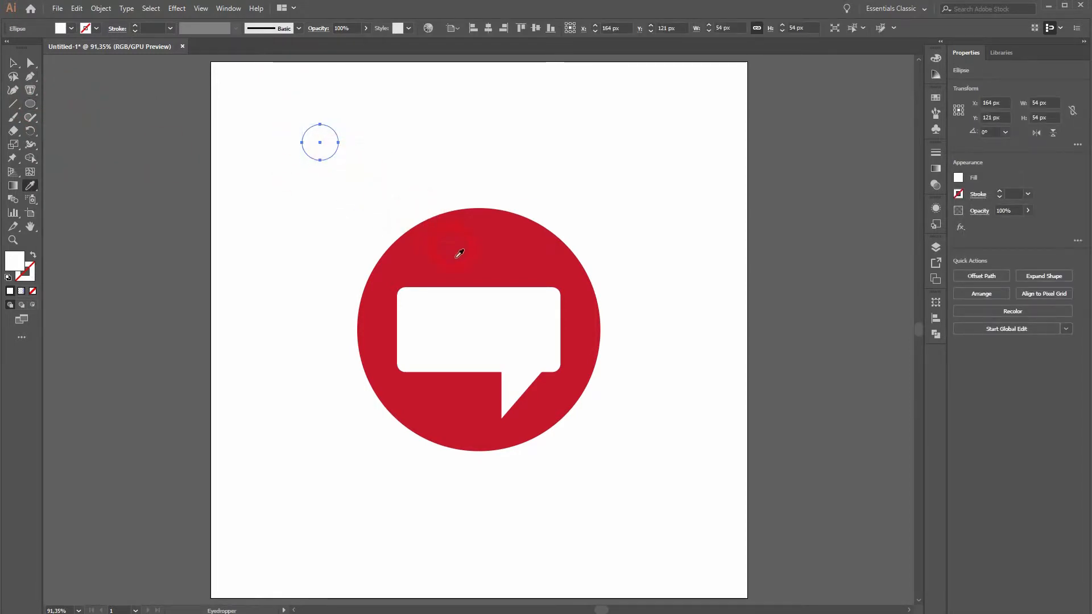
left_click(458, 248)
left_click(13, 63)
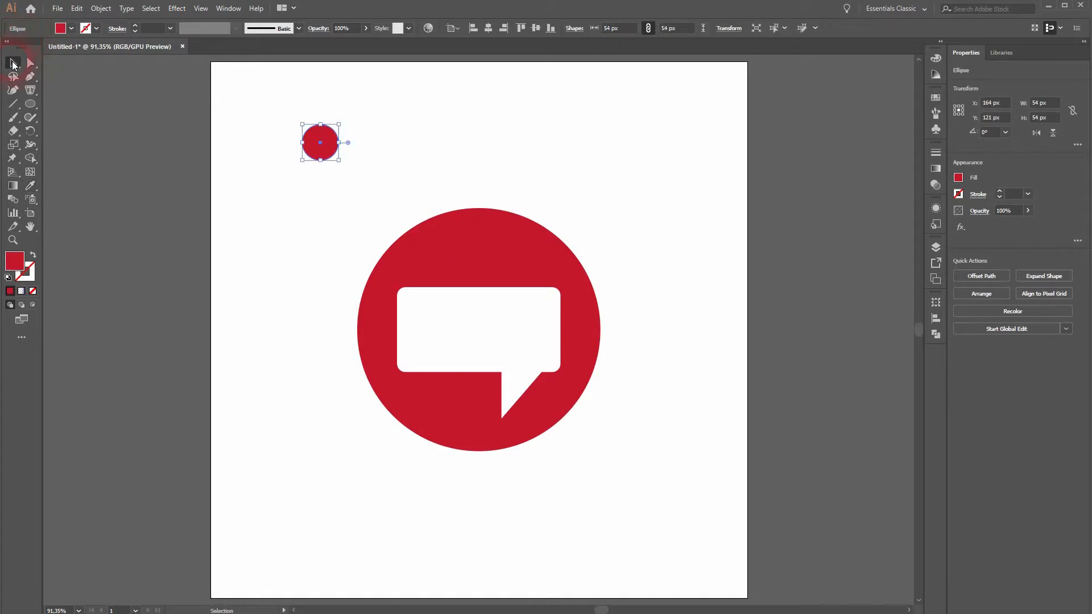
Center the small circle on the artboard, then position and duplicate it to form a row of three evenly spaced dots inside the bubble.
left_click(488, 28)
left_click(541, 29)
mouse_move(477, 321)
left_mouse_down()
mouse_move(434, 329)
mouse_move(486, 333)
left_mouse_up()
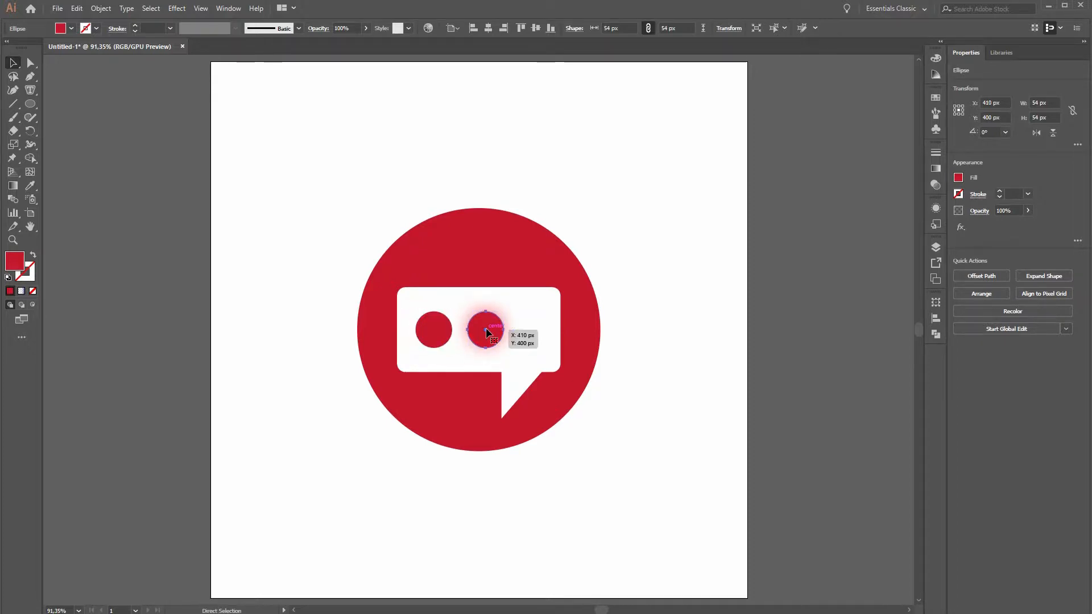
key("ctrl+d")
Group the three red dots and center the group horizontally and vertically on the artboard.
left_click(496, 340, "shift")
left_click(444, 339, "shift")
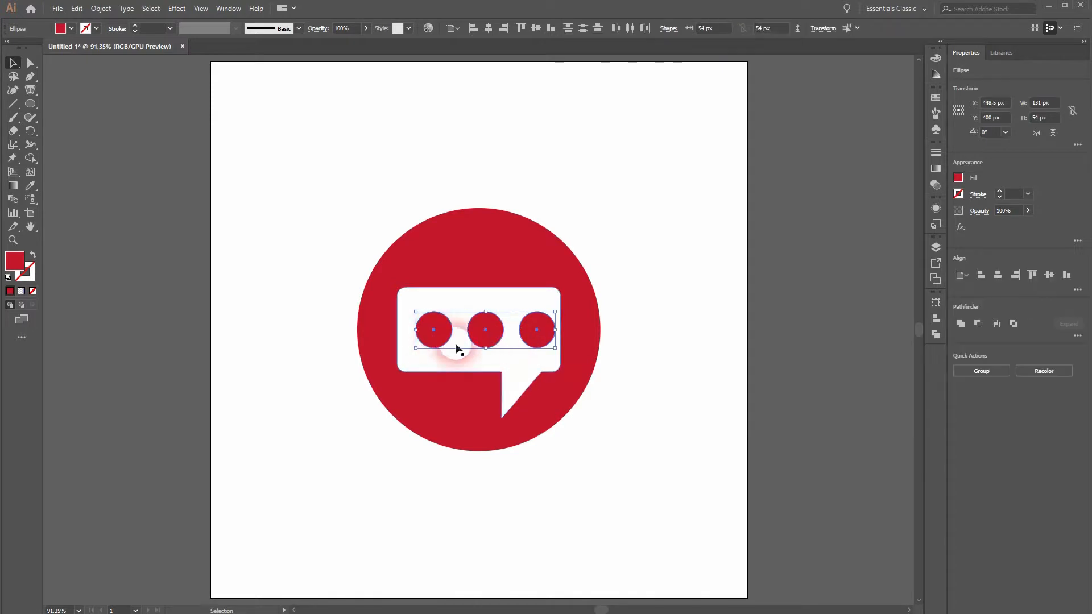
right_click(494, 329)
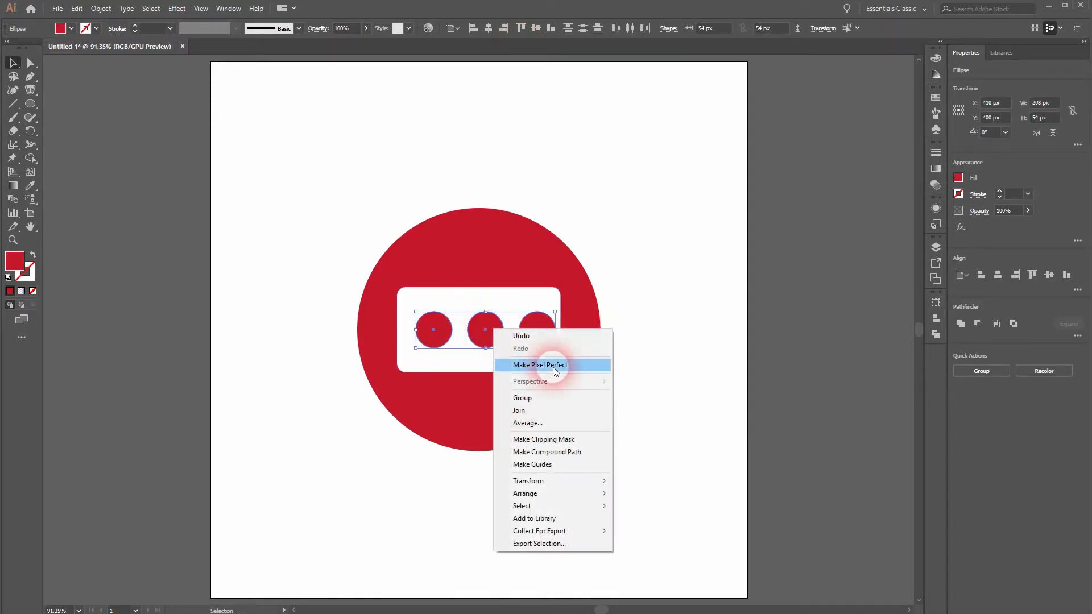
left_click(535, 397)
left_click(490, 30)
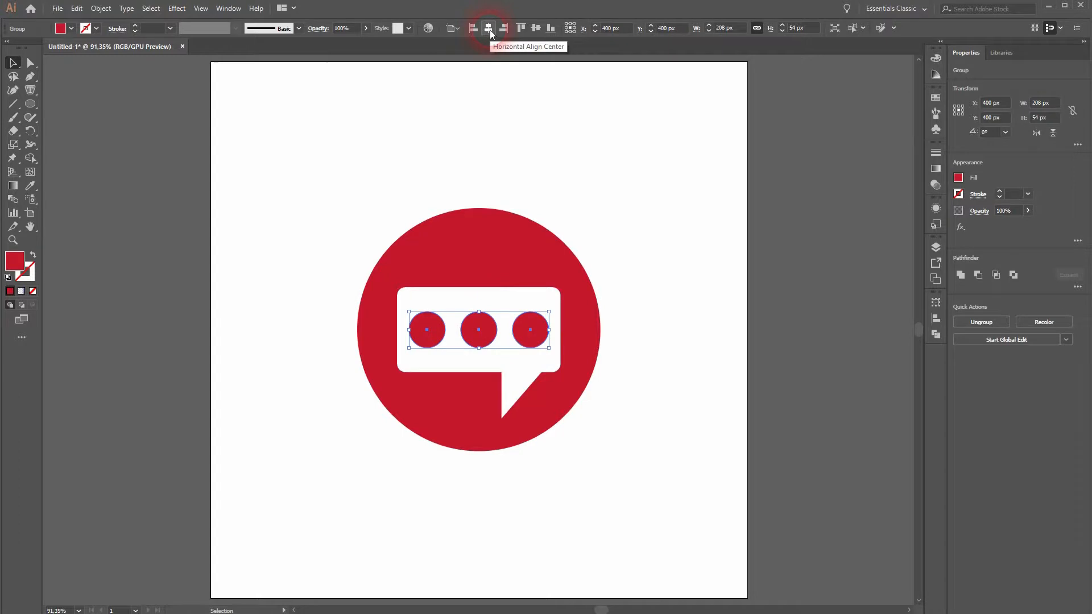
left_click(538, 29)
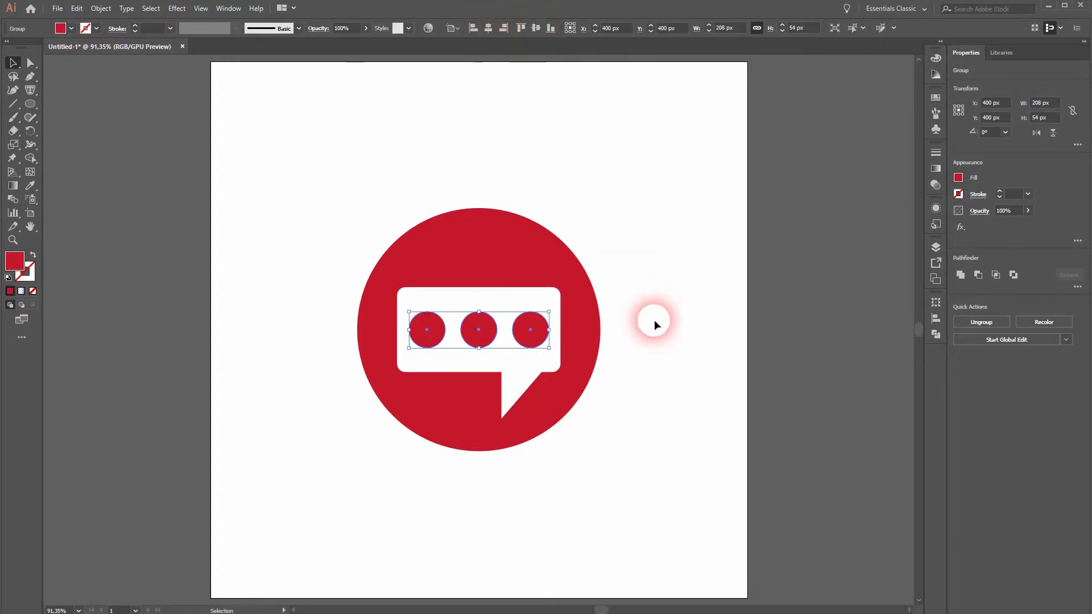
left_click(749, 339)
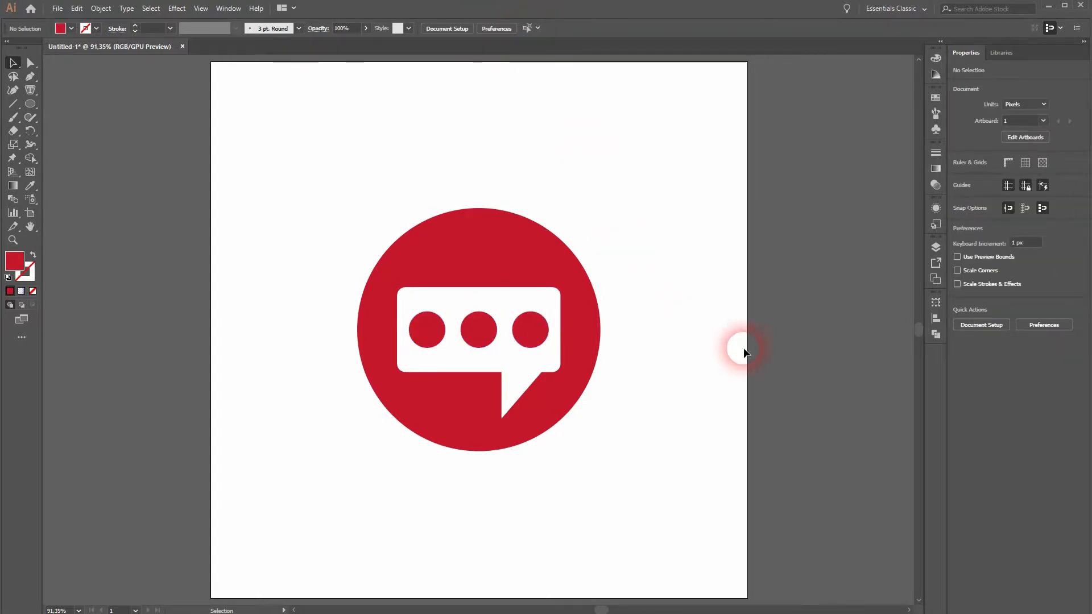
Duplicate the speech bubble and dots to the artboard's upper-right corner and delete the duplicated bubble, keeping its dots.
left_click(459, 356)
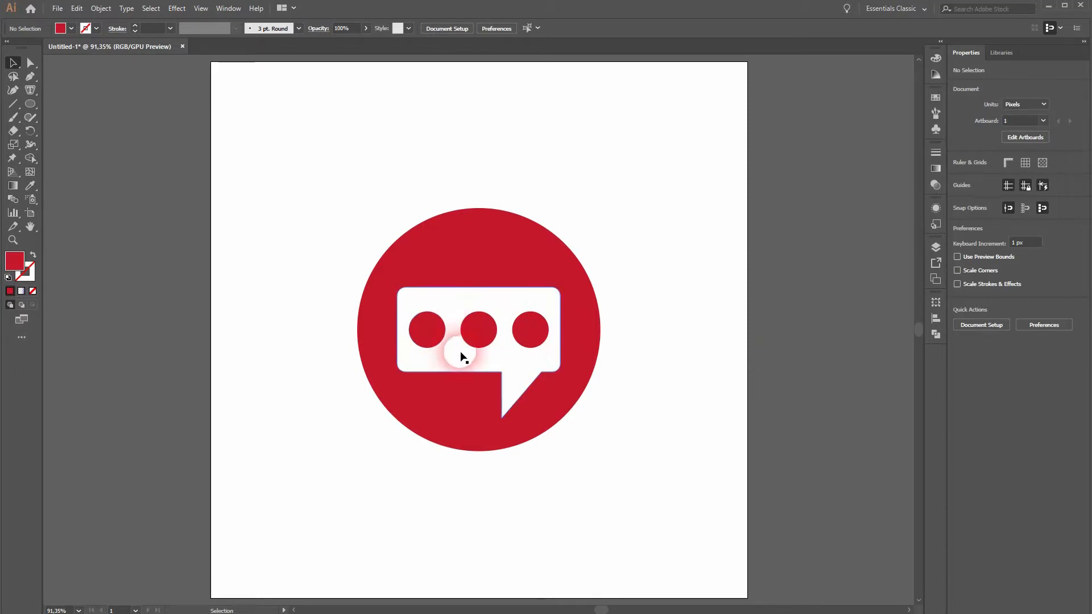
left_click(479, 328, "shift")
left_click_drag(479, 330, 660, 120)
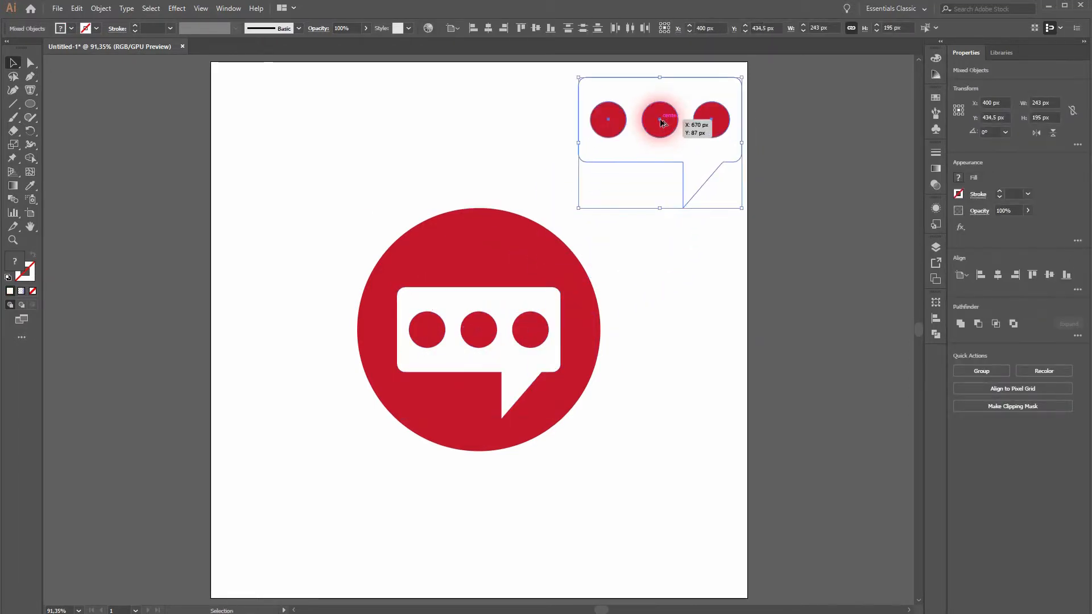
left_click(715, 369)
left_click(661, 161)
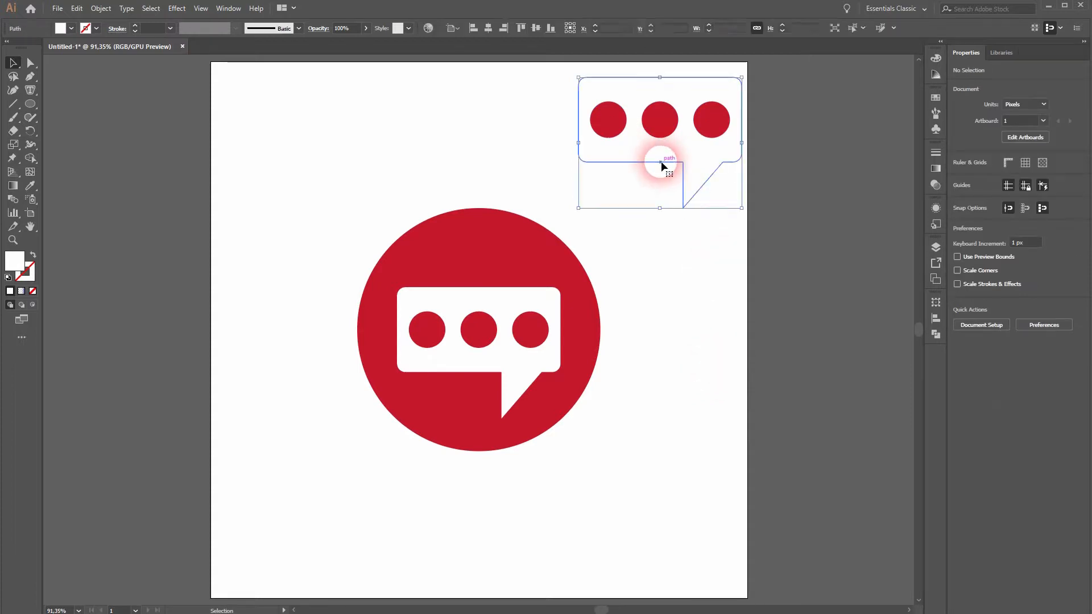
key("Delete")
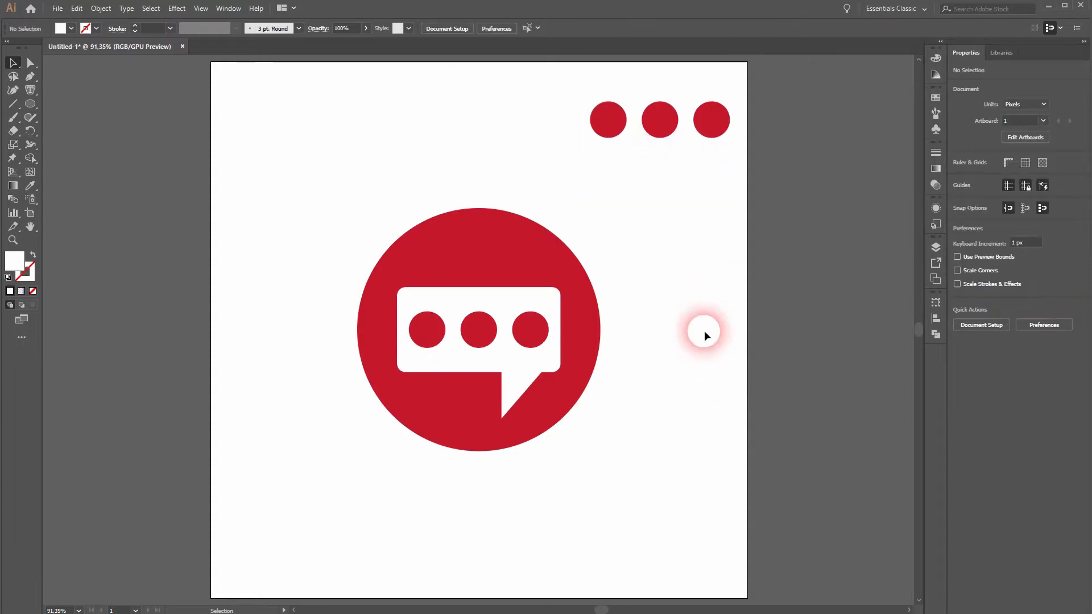
Copy the white speech bubble in the red circle to the clipboard.
left_click(458, 358)
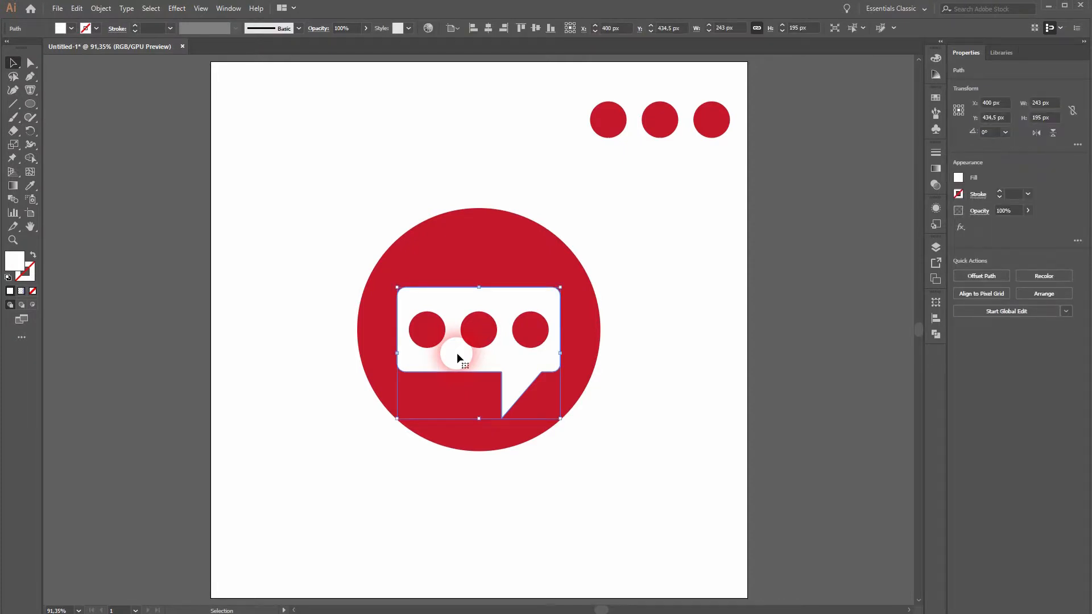
left_click(76, 10)
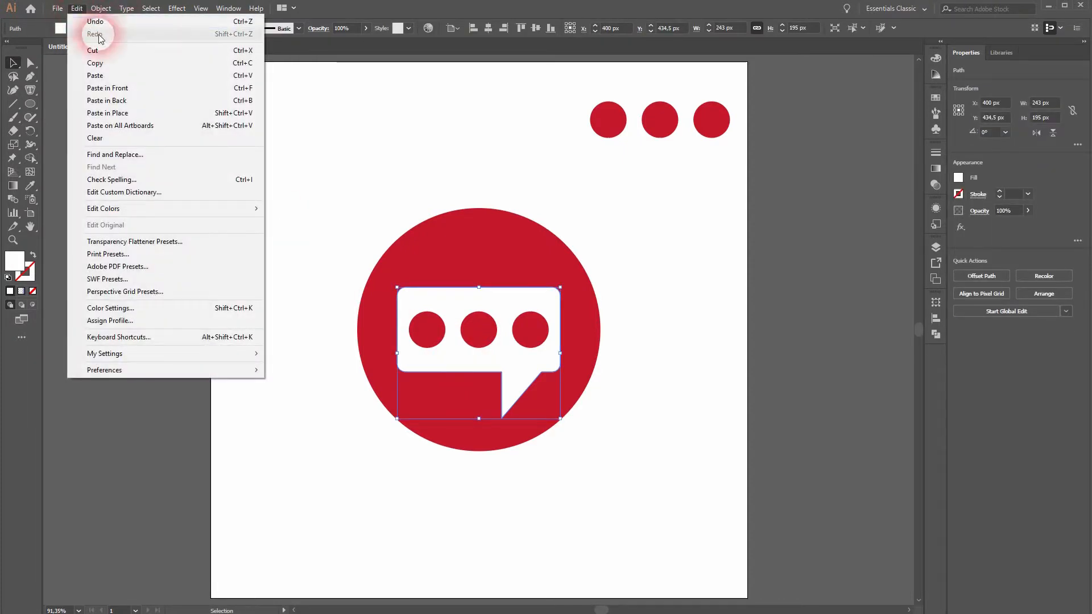
left_click(103, 63)
left_click(532, 329)
left_click(518, 373)
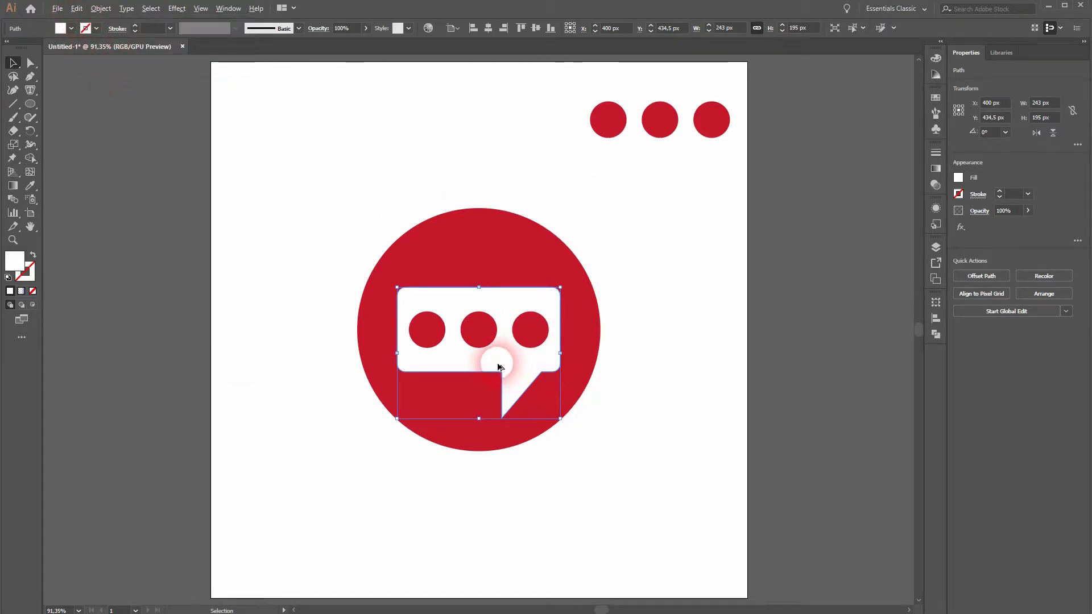
Lock the white speech bubble, place a bubble copy near the artboard's lower-right corner, and select it together with the bubble in the circle.
key("ctrl+2")
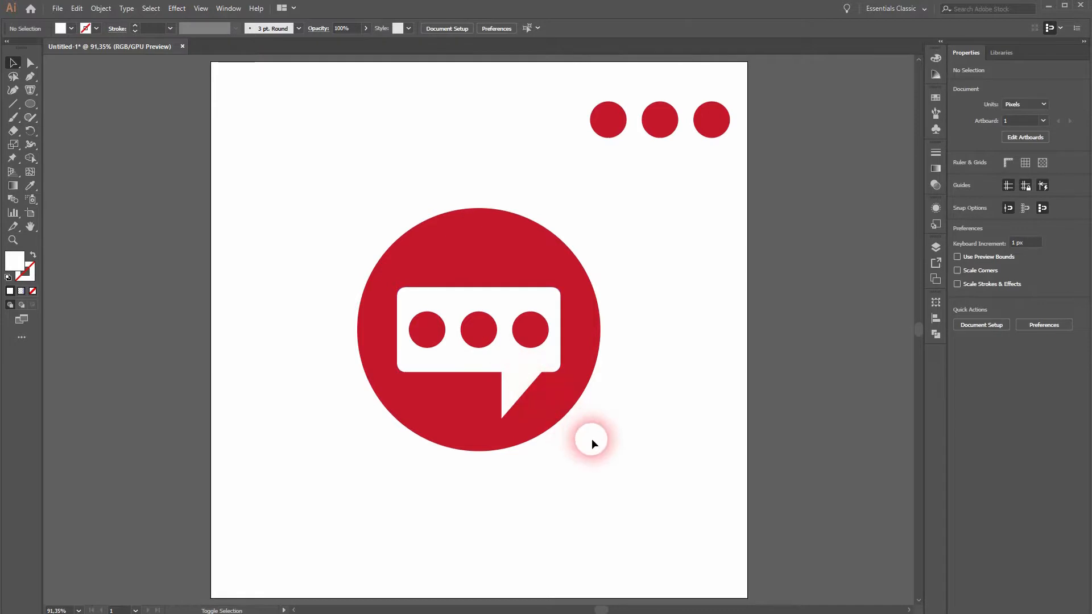
left_click_drag(478, 364, 670, 457)
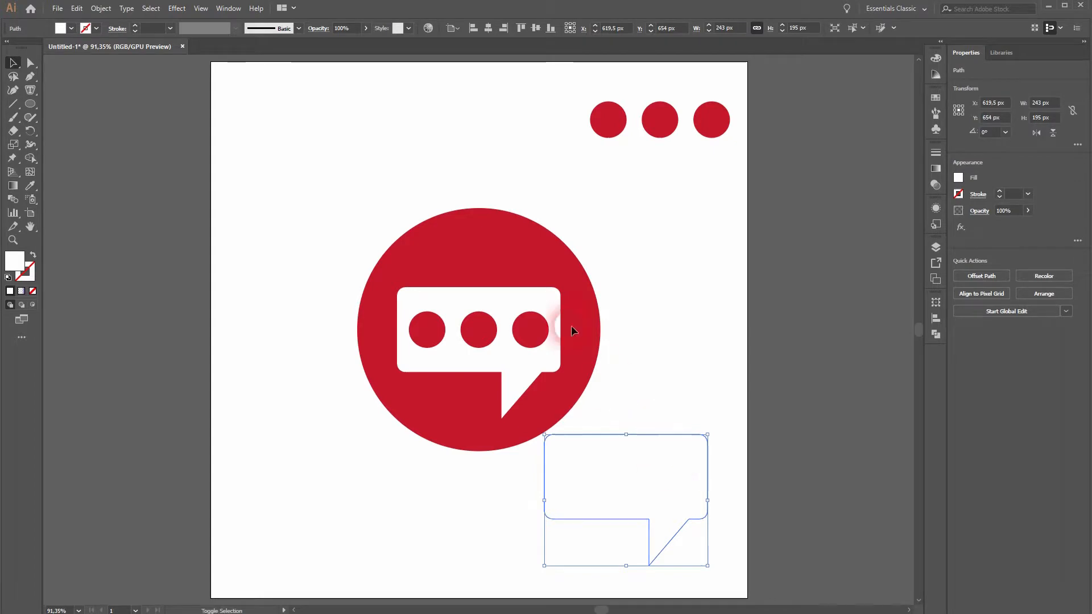
left_click(524, 361, "shift")
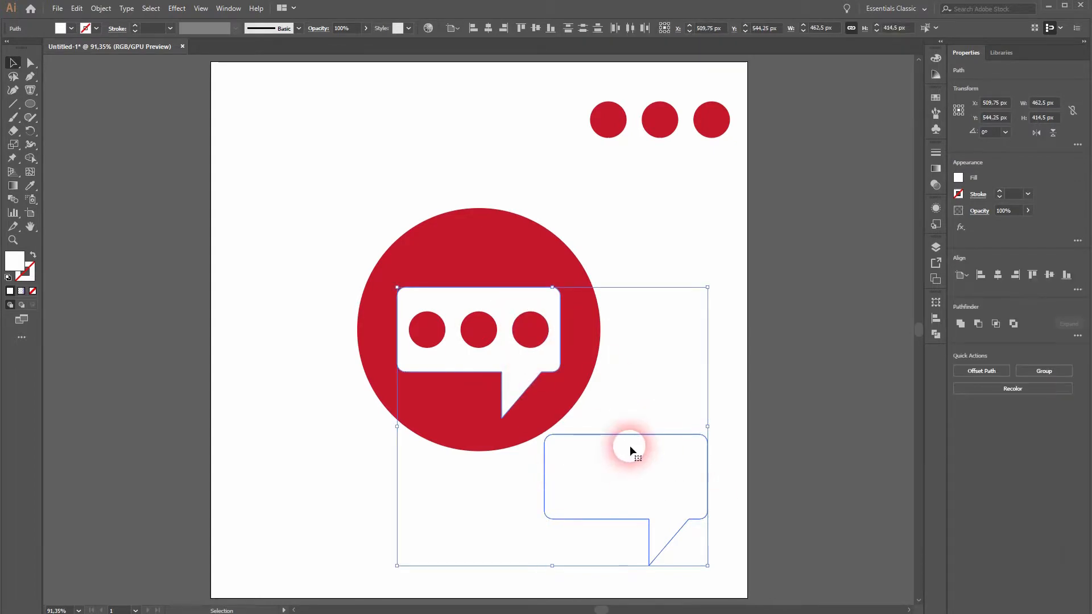
Try blending the two selected speech bubbles with spacing set to 30 specified steps.
left_click(101, 9)
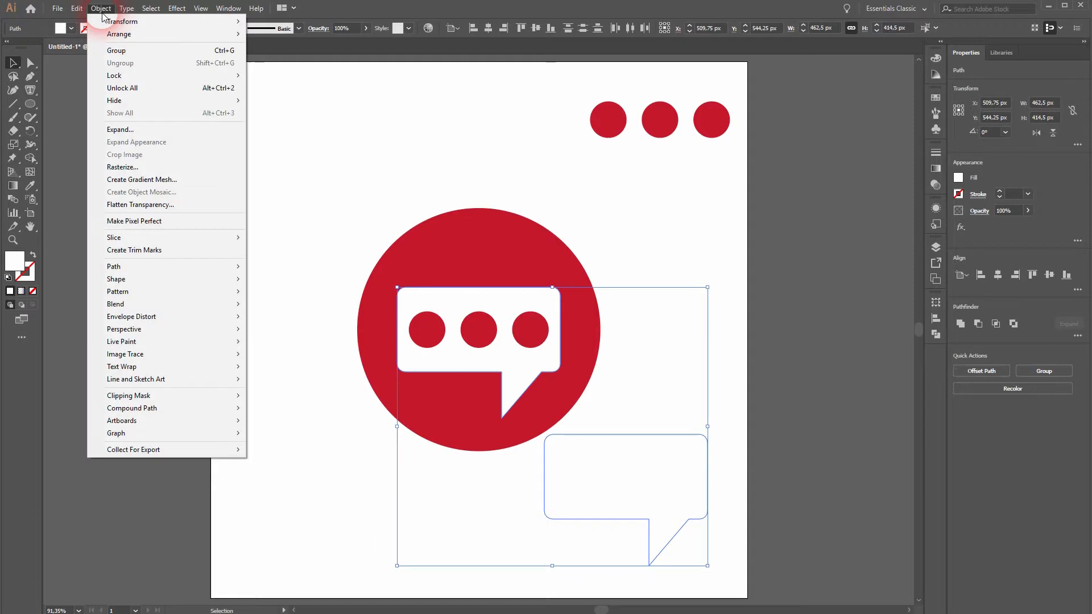
mouse_move(206, 304)
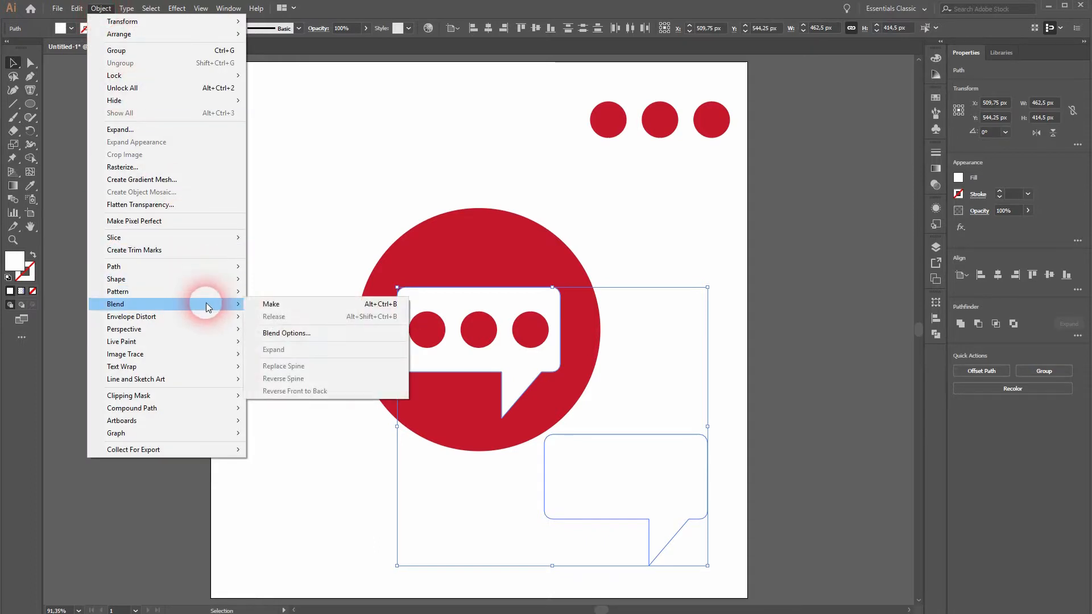
left_click(298, 332)
left_click(845, 155)
left_click(841, 180)
left_click_drag(886, 158, 863, 161)
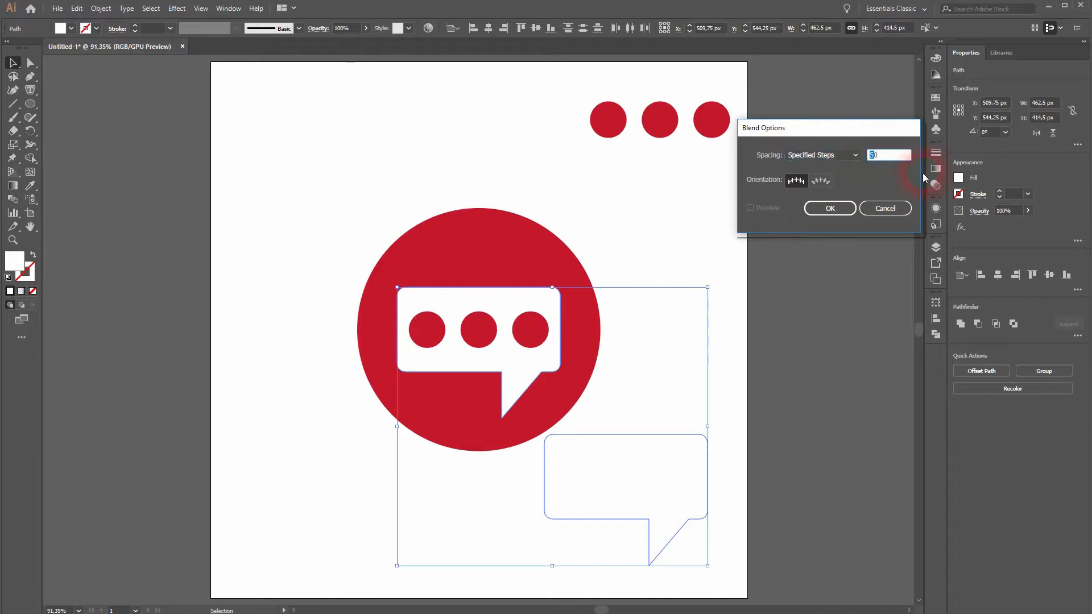
type("3")
left_click(835, 208)
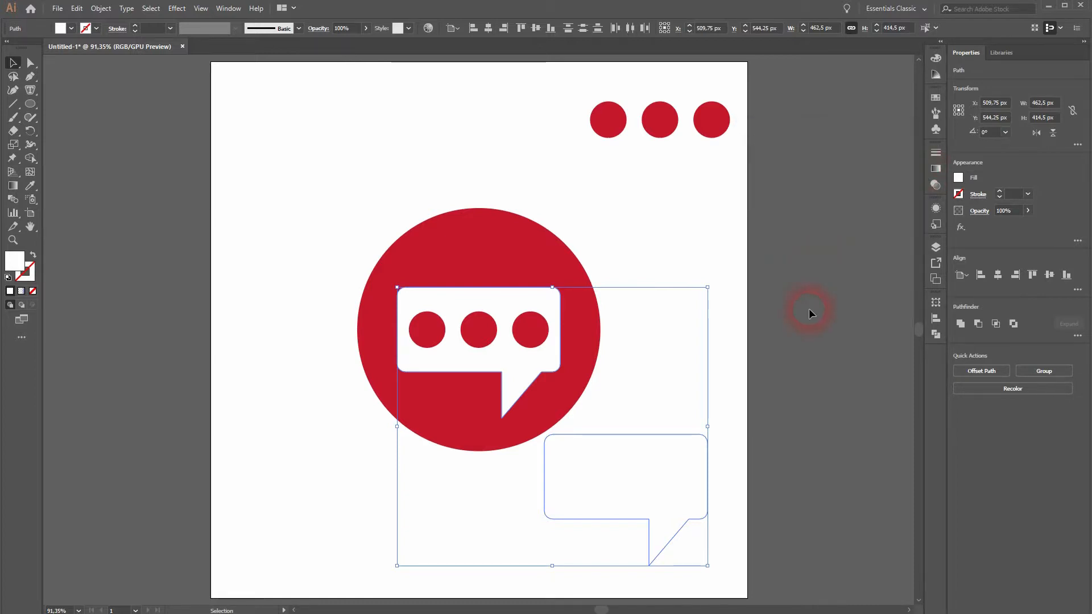
left_click(101, 8)
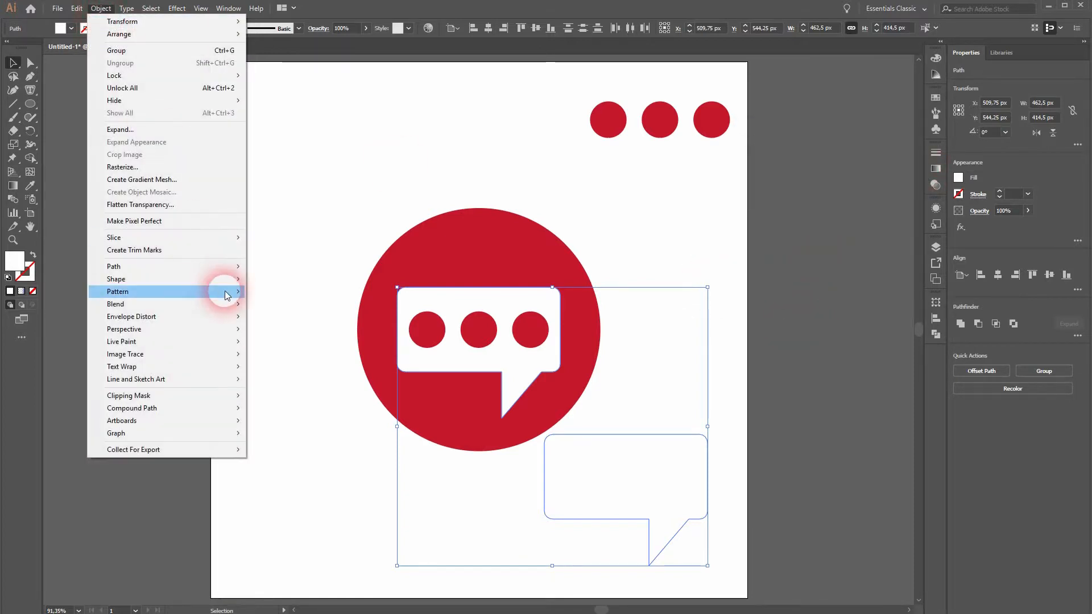
mouse_move(228, 304)
left_click(294, 302)
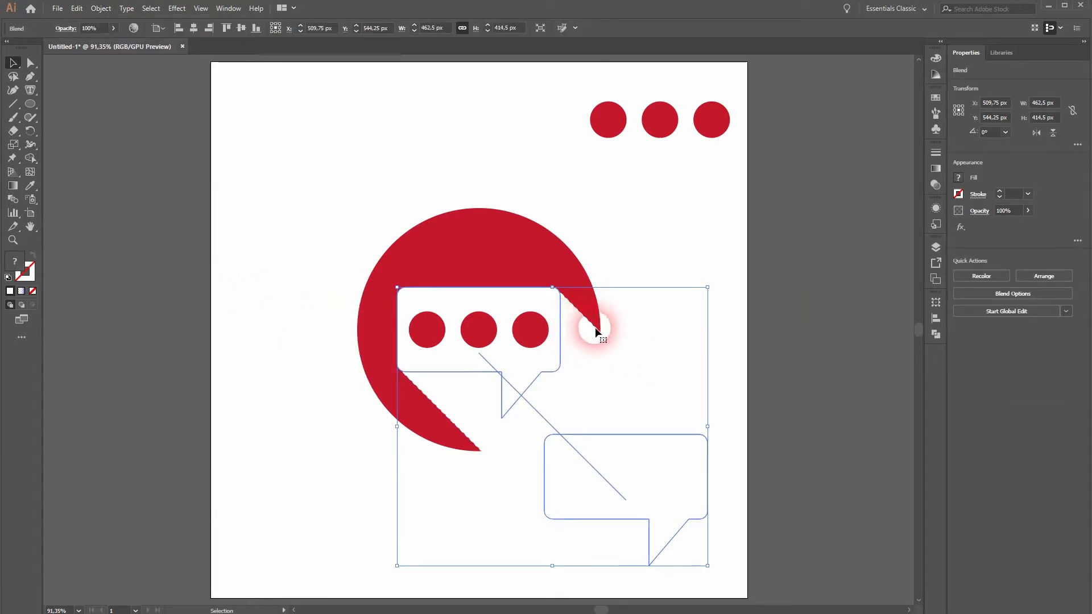
scroll(426, 404, "up", 6)
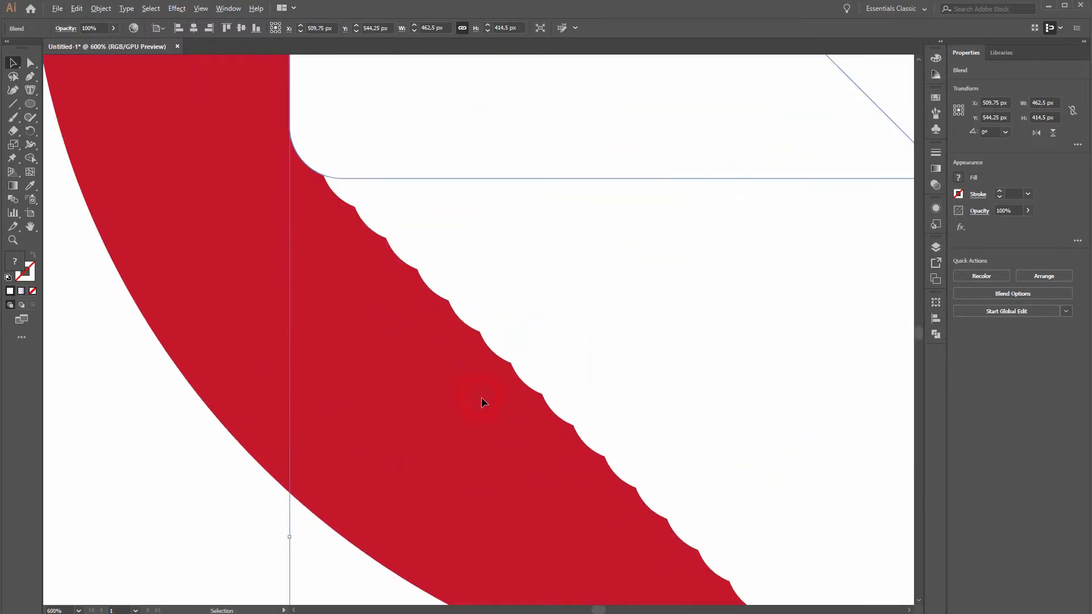
key("ctrl+0")
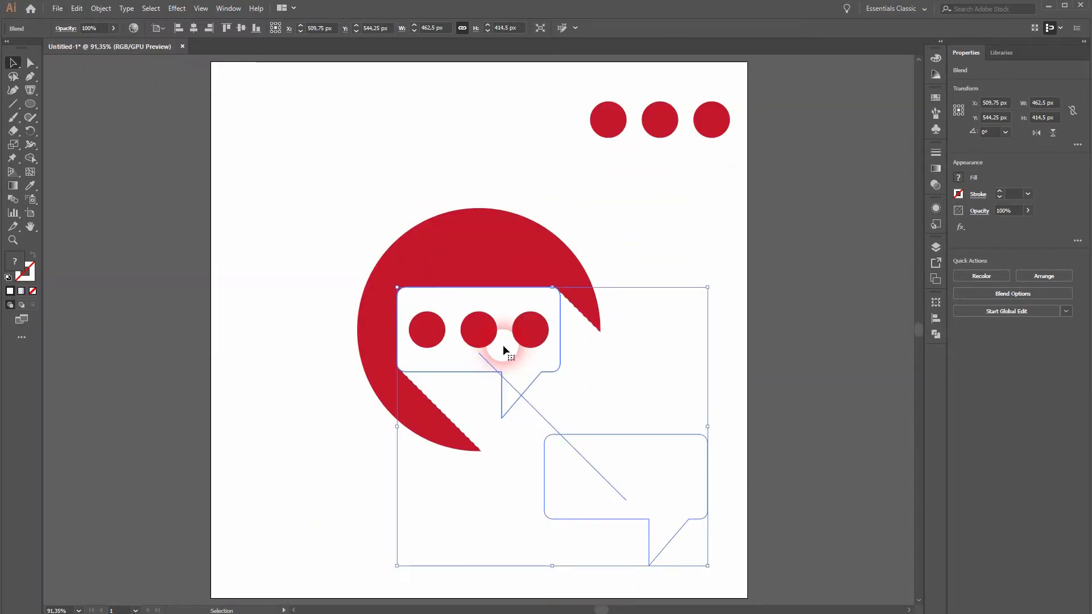
Try blending the two speech bubbles with spacing set to 40 specified steps, then undo that blend.
left_click(100, 8)
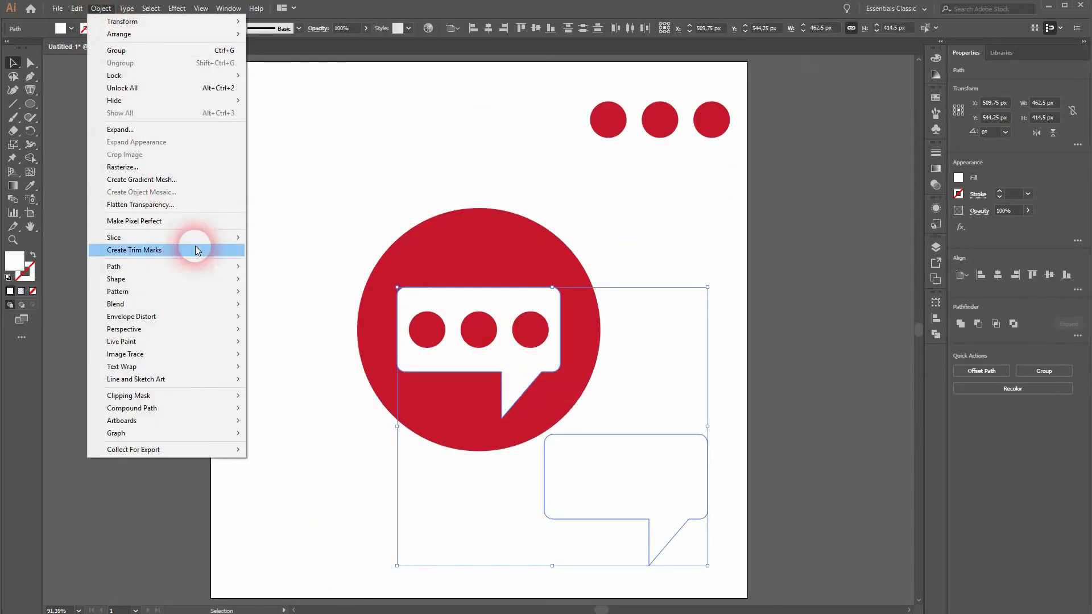
mouse_move(206, 306)
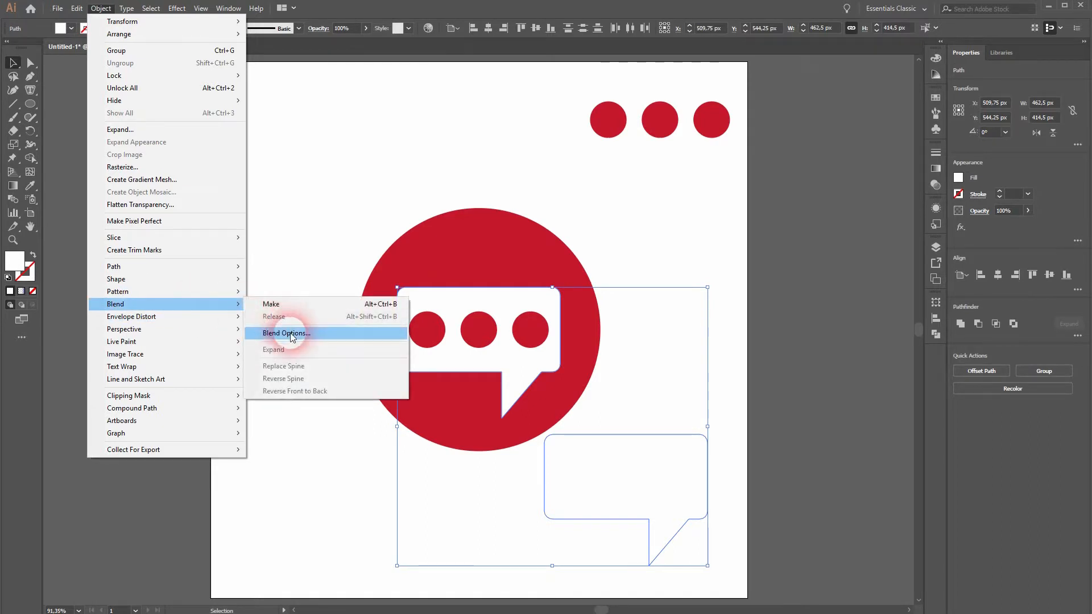
left_click(286, 331)
left_click(875, 155)
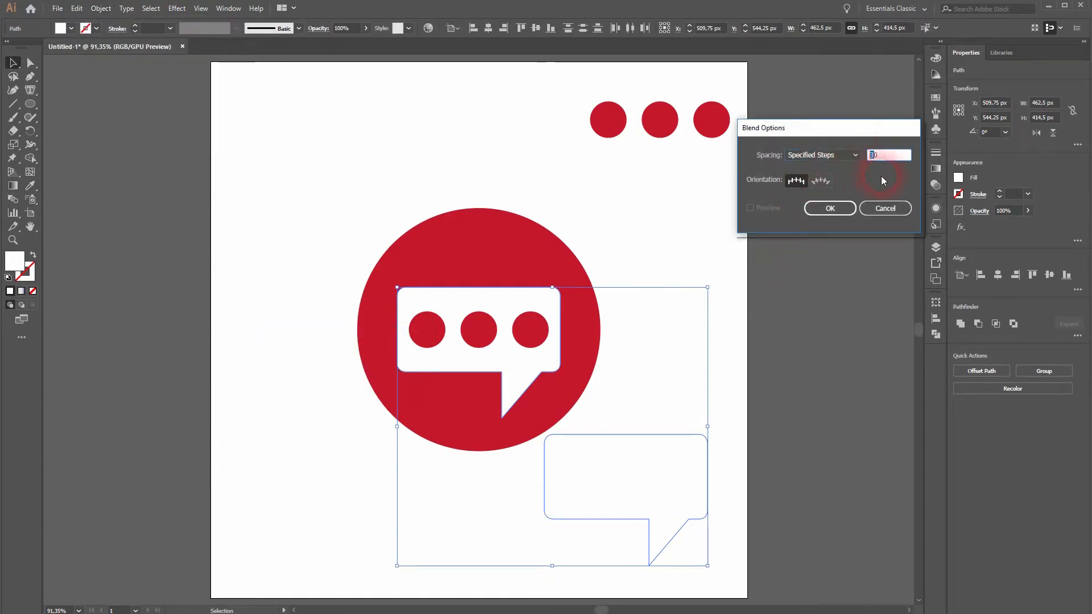
type("40")
left_click(829, 209)
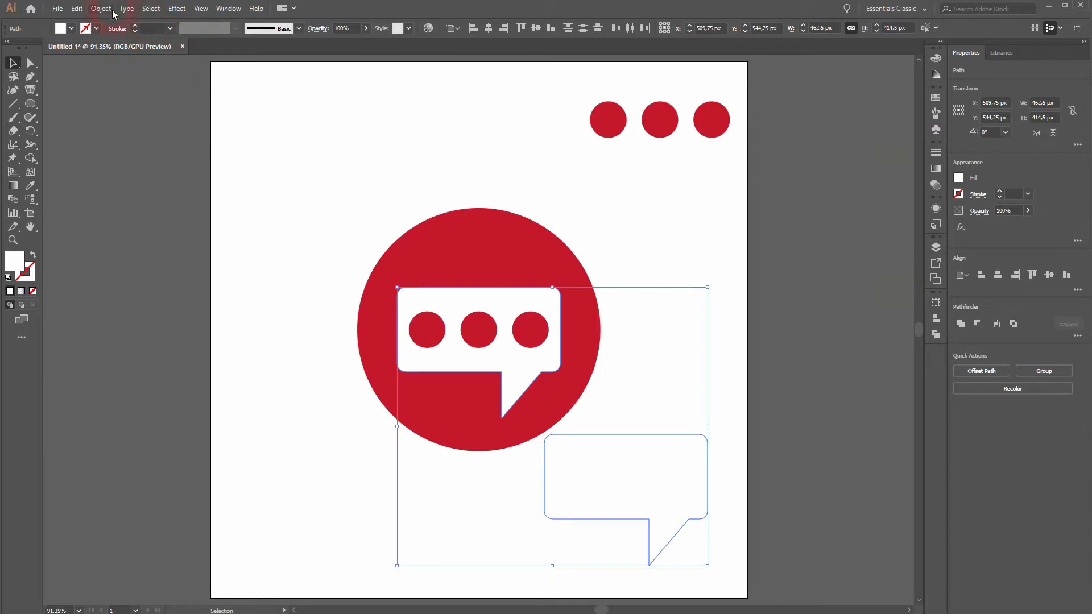
left_click(100, 8)
mouse_move(210, 302)
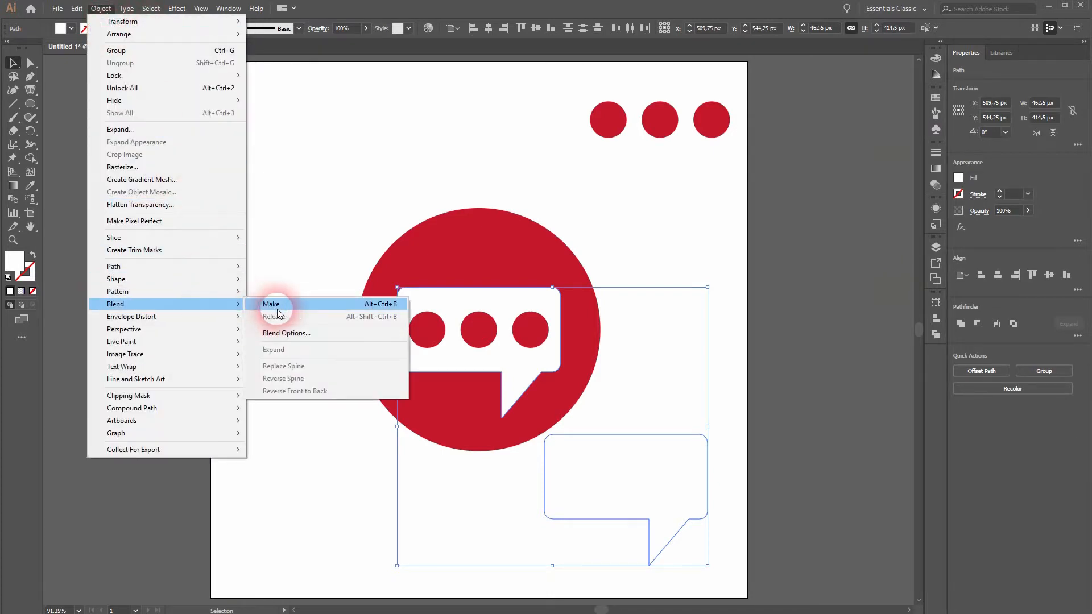
left_click(275, 304)
scroll(472, 419, "up", 6)
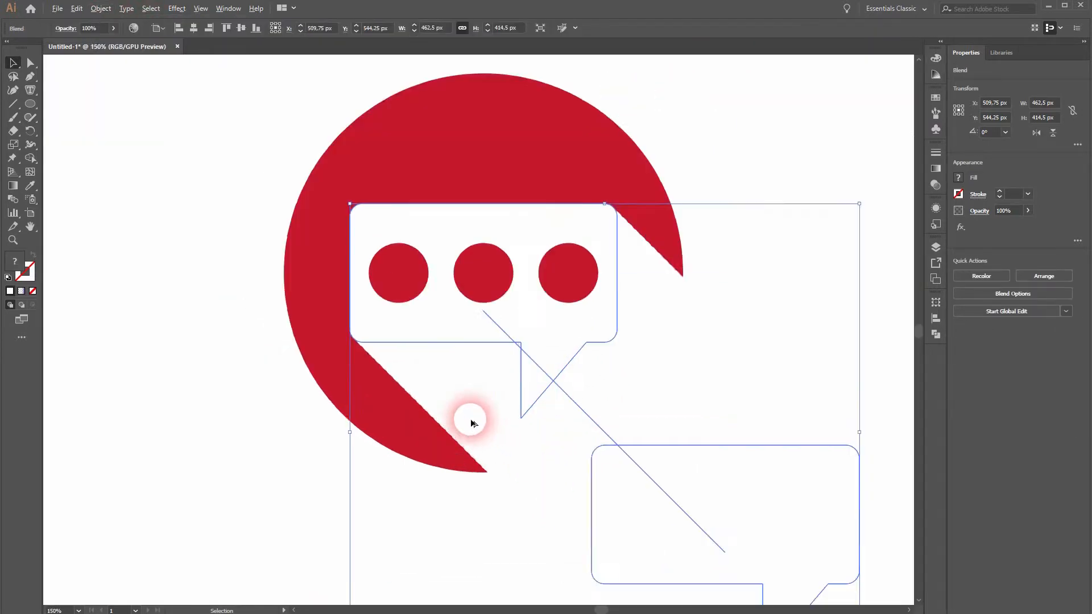
key("ctrl+0")
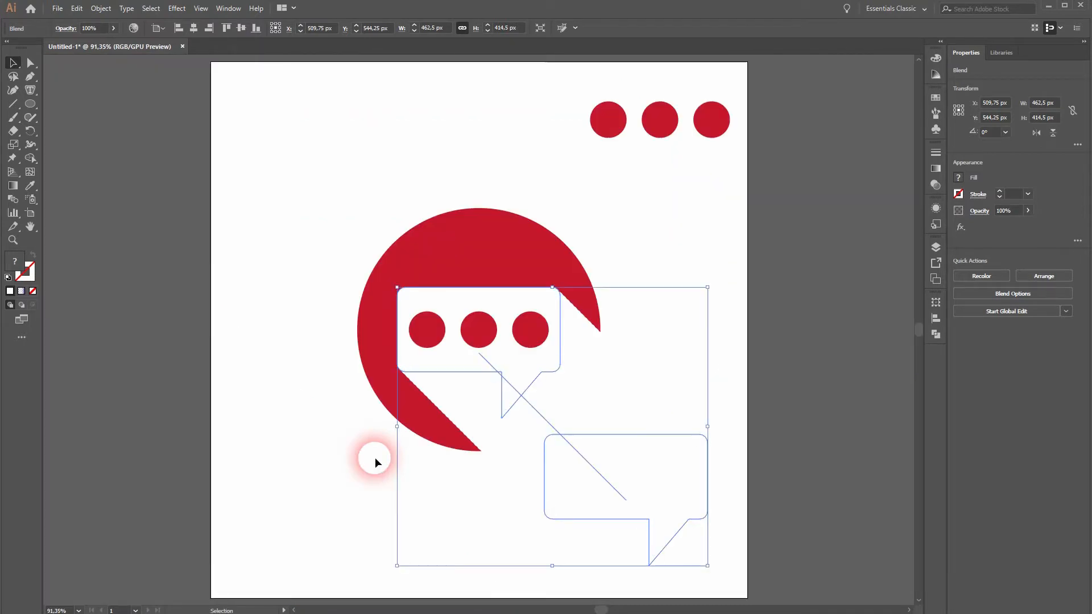
left_click(507, 453)
left_click(13, 62)
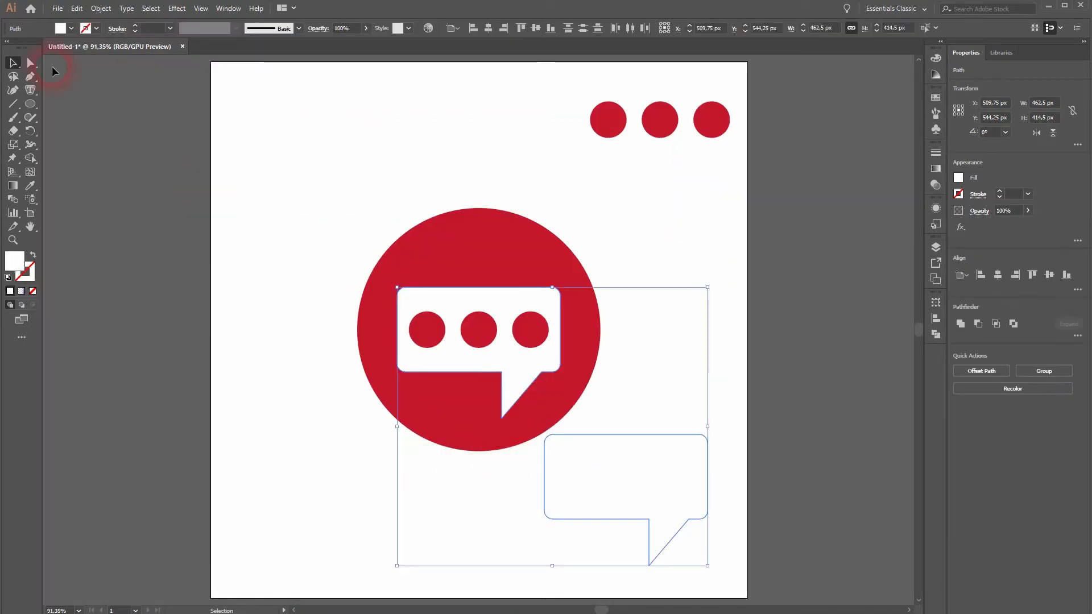
Confirm the blend options with Specified Steps spacing and make a blend between the two speech bubbles.
left_click(101, 8)
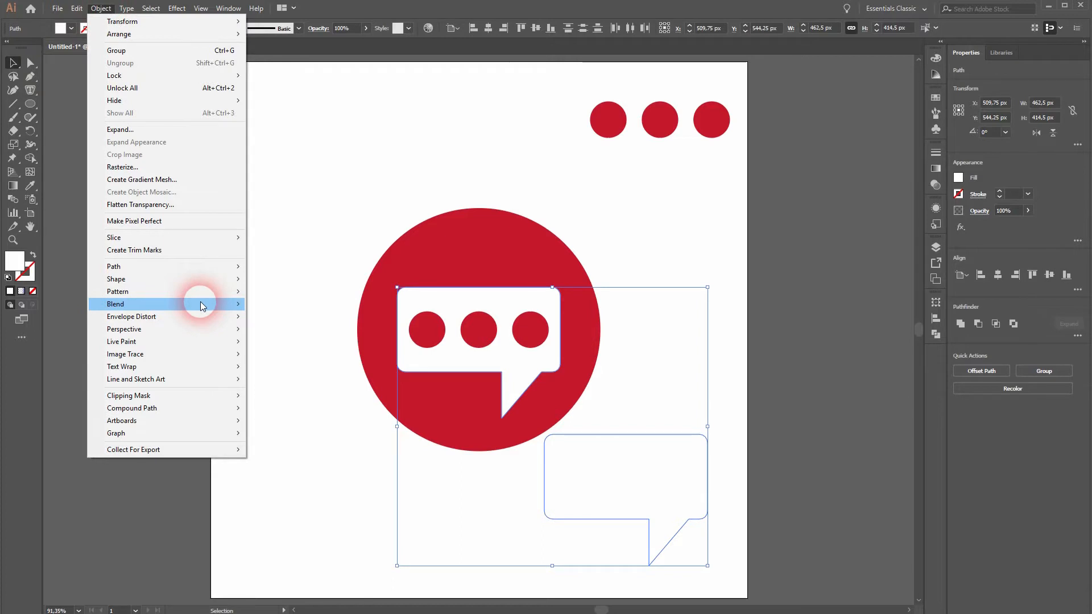
mouse_move(200, 303)
left_click(321, 333)
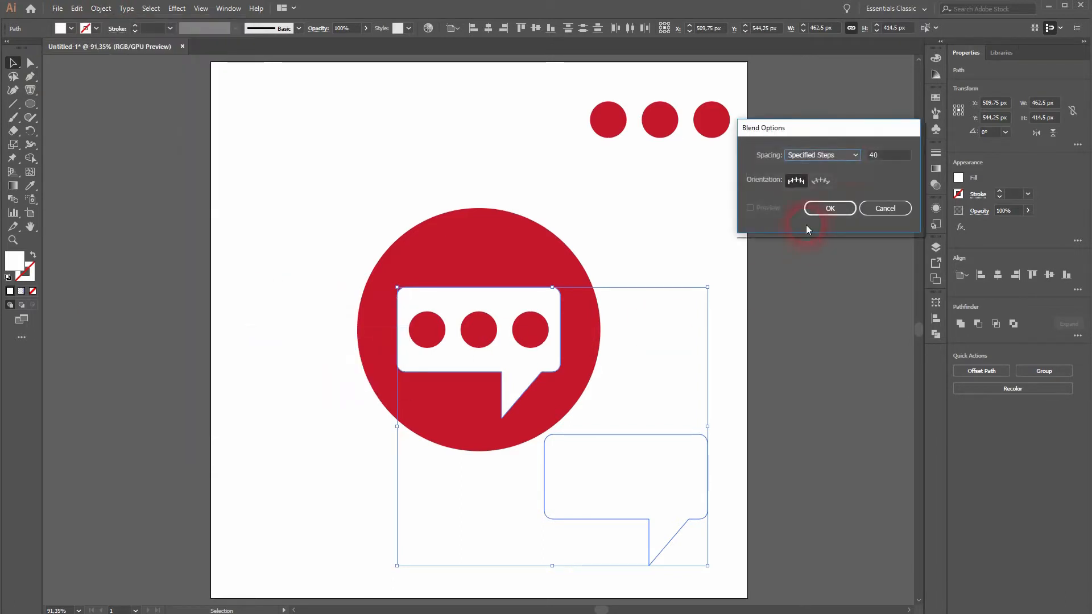
left_click(822, 209)
left_click(100, 8)
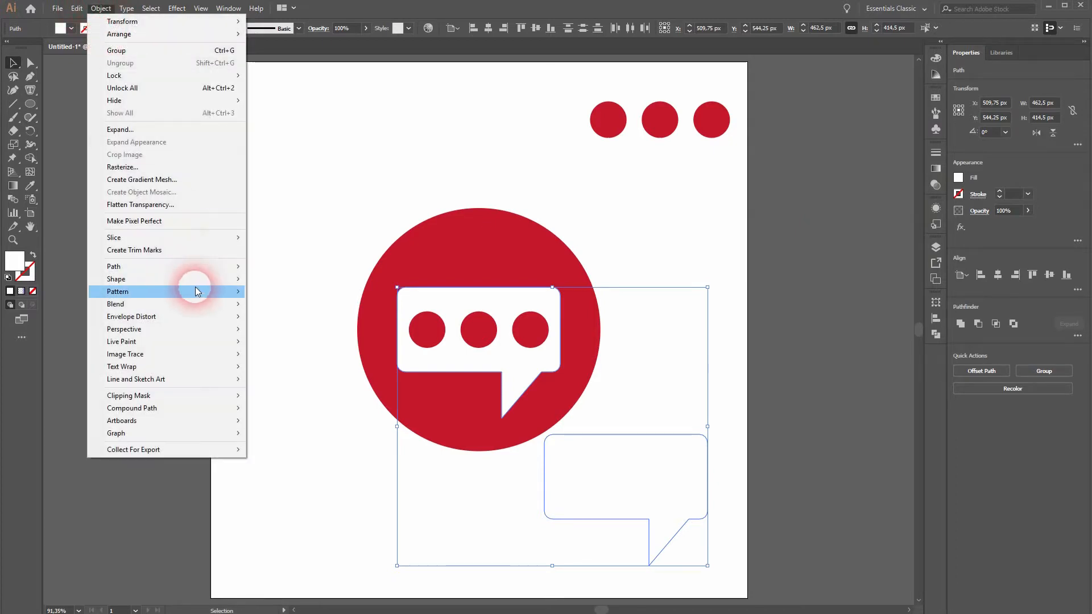
mouse_move(204, 305)
left_click(288, 298)
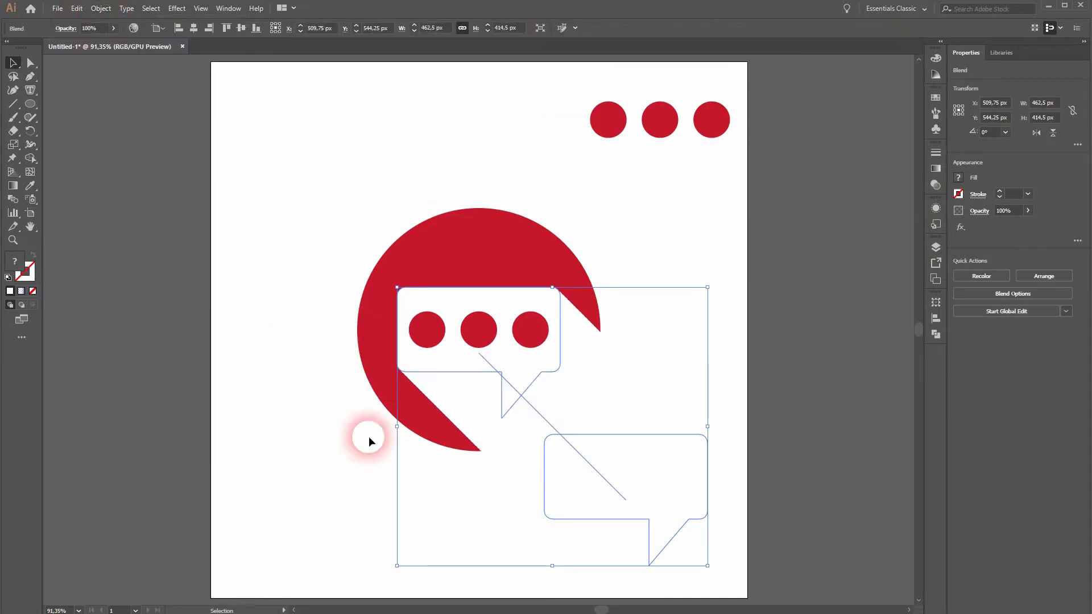
scroll(576, 372, "up", 5)
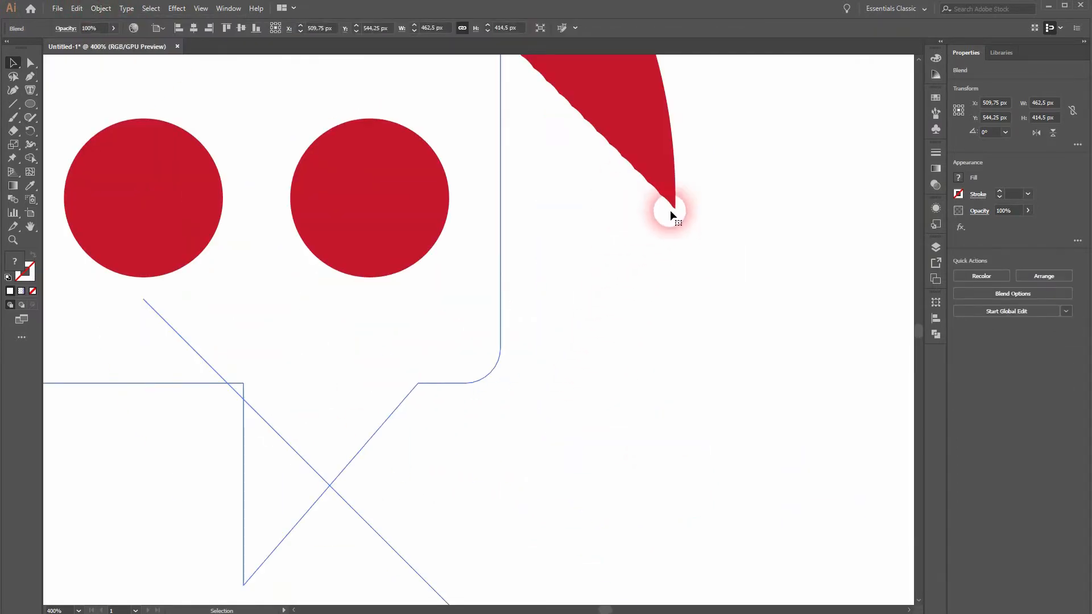
key("ctrl+0")
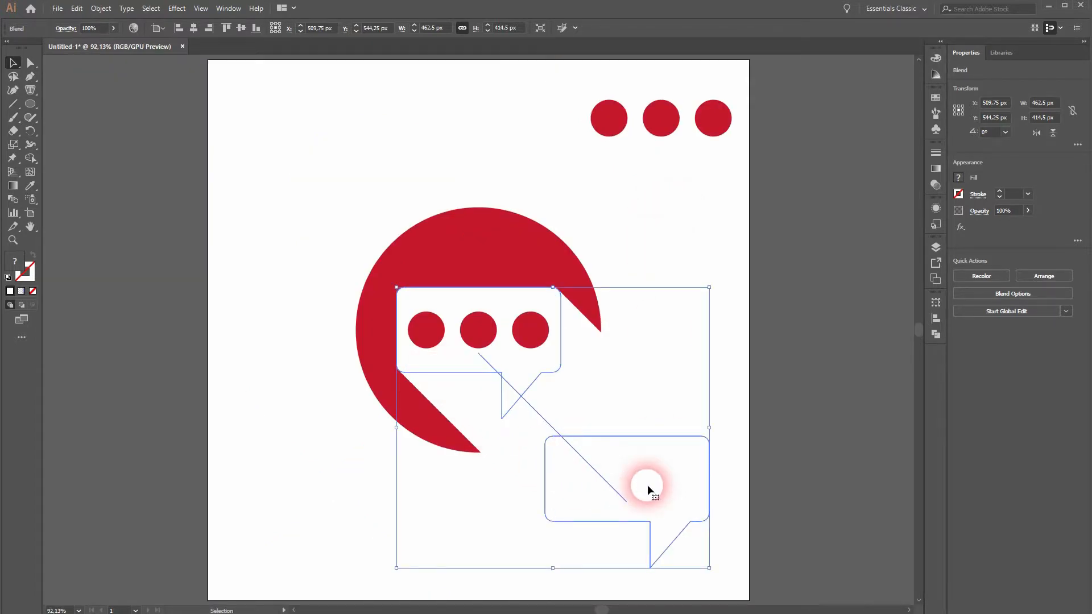
Expand the speech bubble blend with the Object and Fill options enabled.
left_click(99, 10)
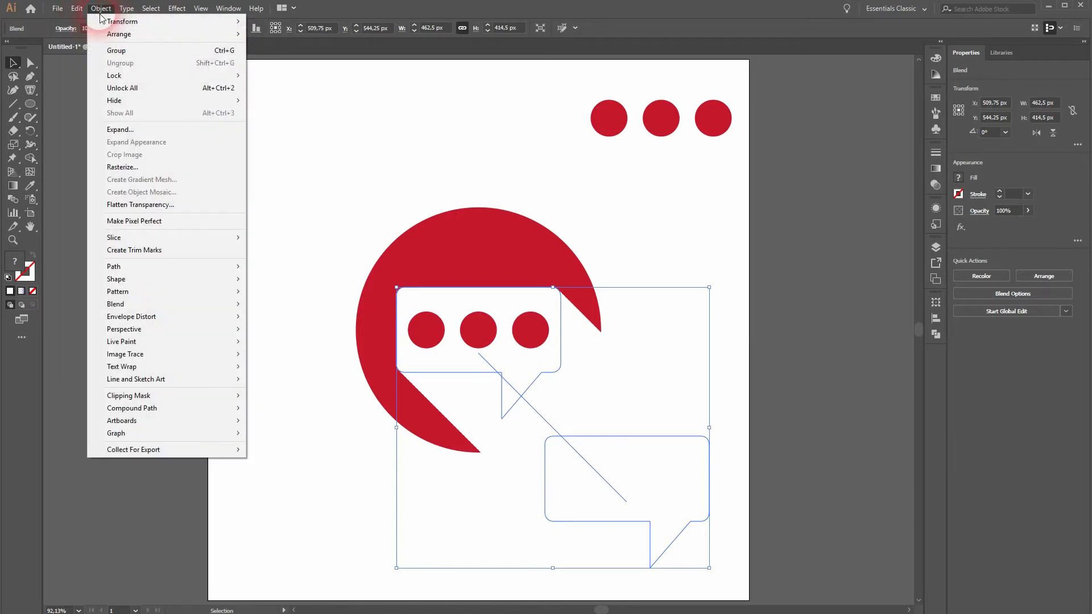
left_click(162, 127)
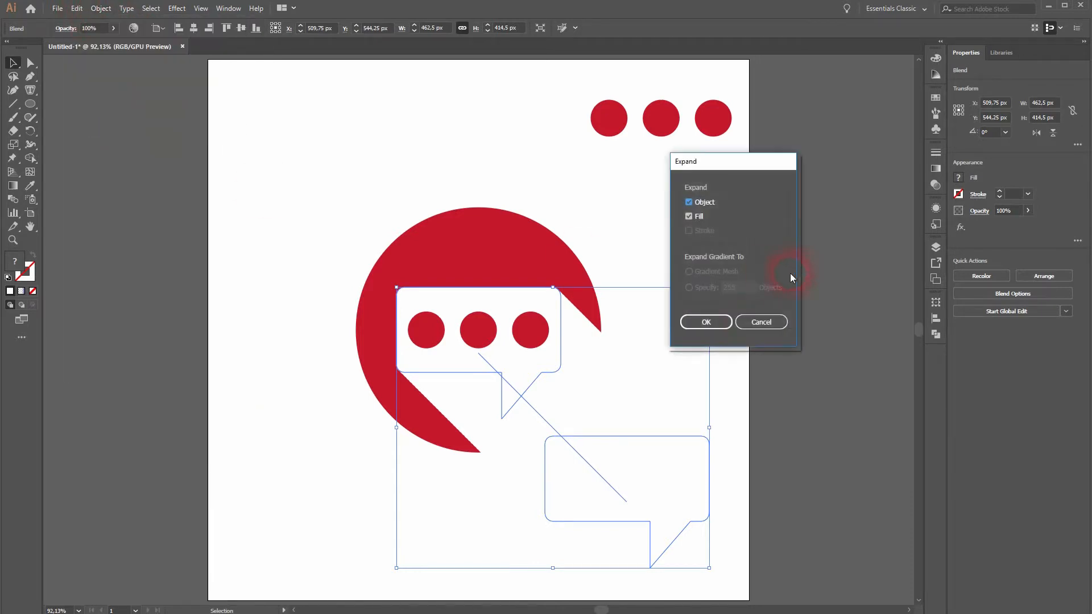
left_click(729, 328)
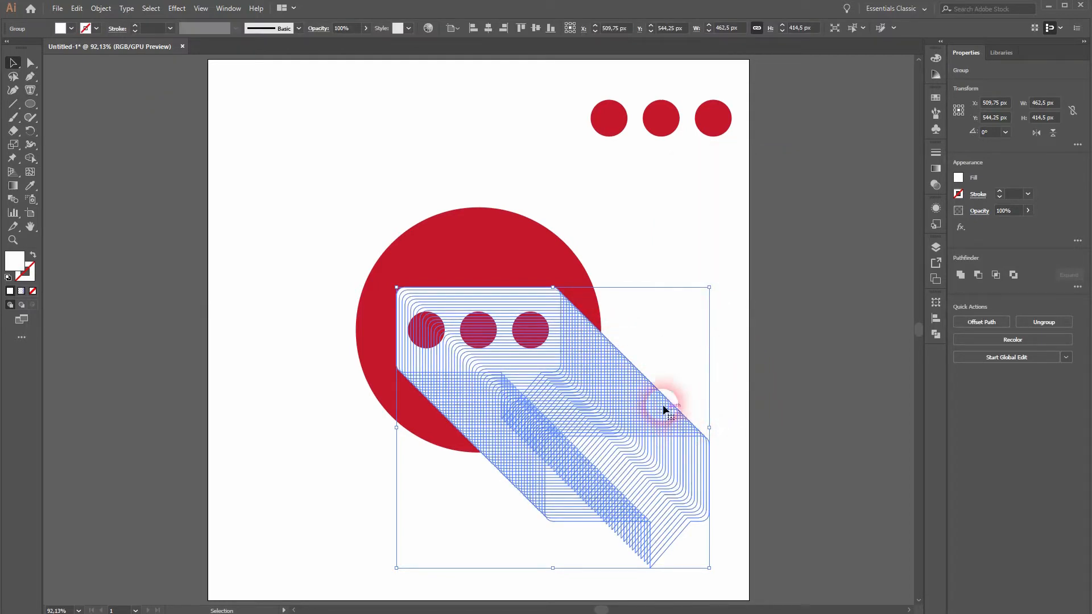
Fill the expanded blend group with a linear gradient and move its transparent starting stop to the 0% location.
left_click(229, 8)
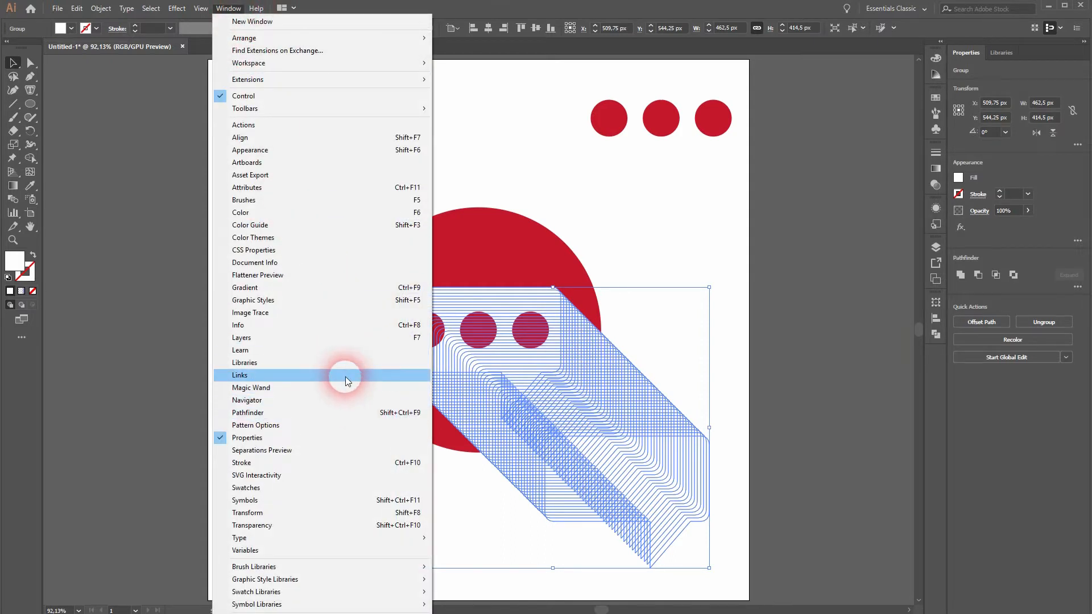
left_click(316, 288)
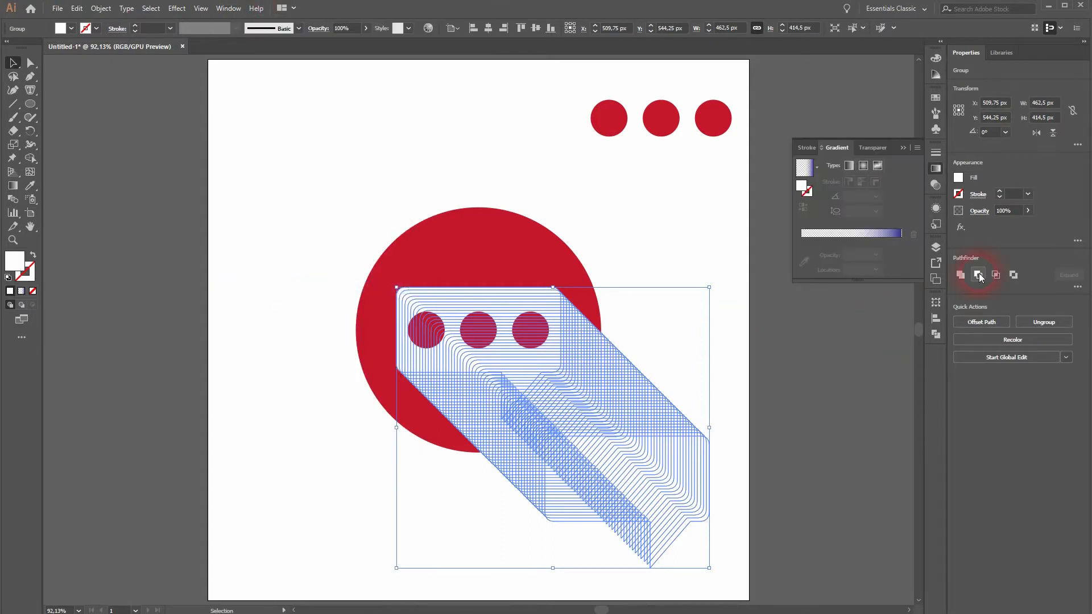
left_click(813, 171)
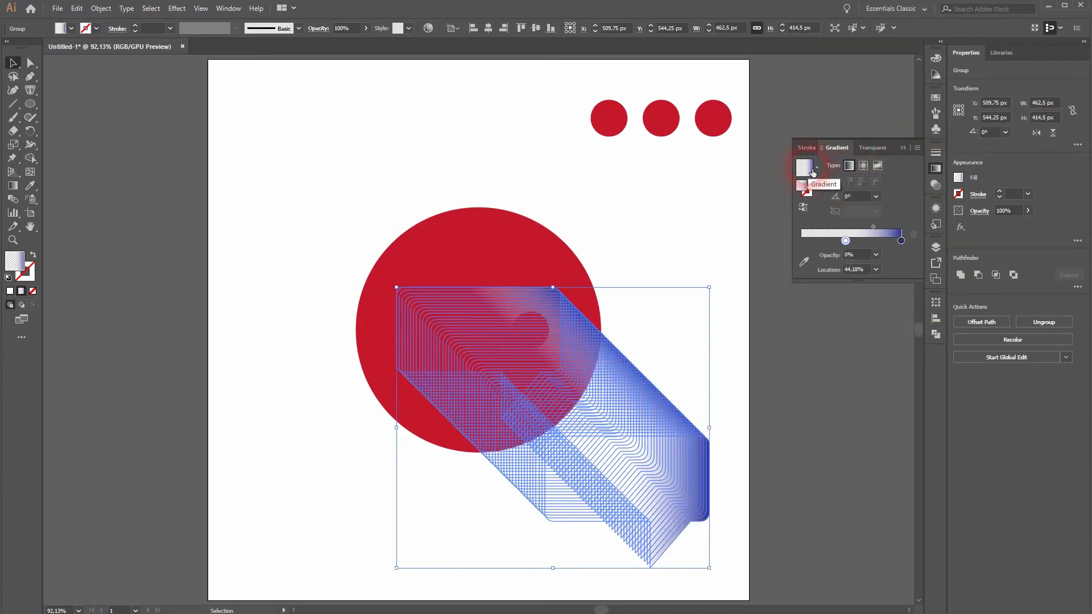
left_click_drag(846, 241, 803, 242)
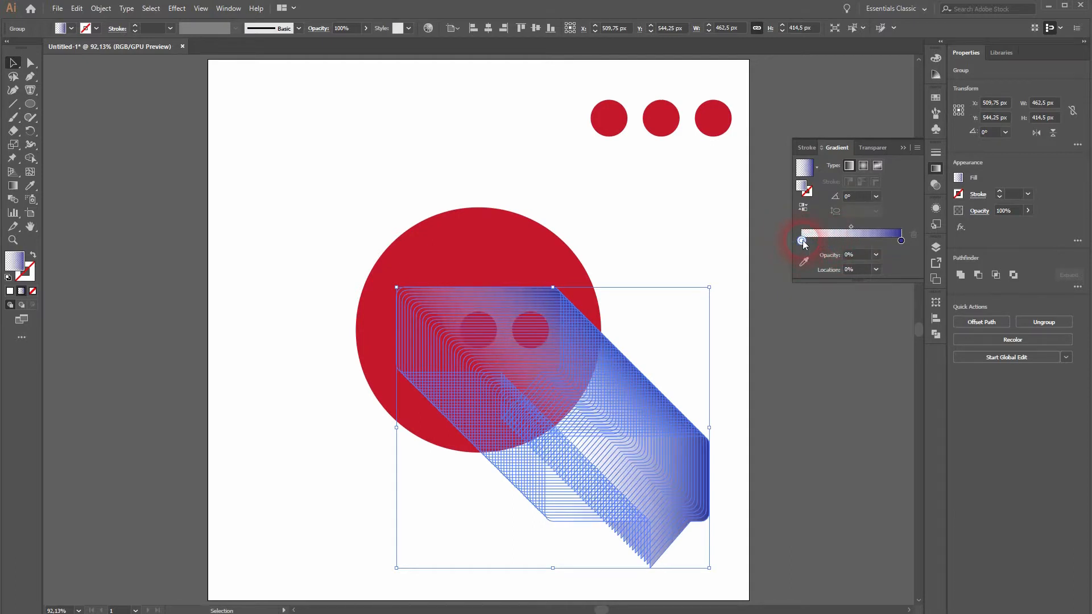
Set the color of the gradient's transparent starting stop to the white swatch.
double_click(802, 241)
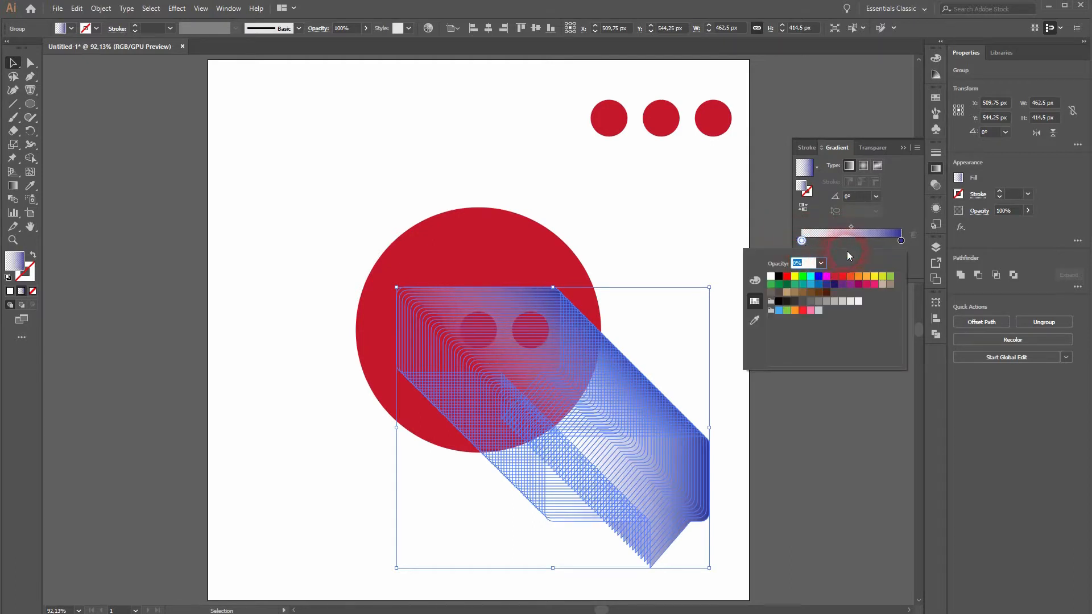
left_click(771, 276)
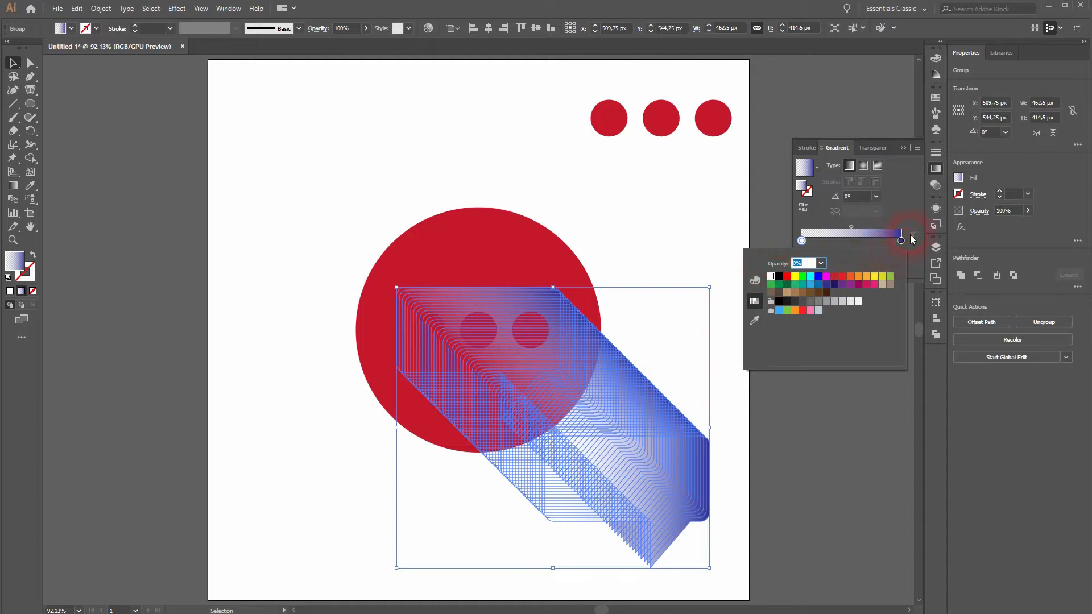
left_click(903, 221)
Try 100% opacity on the gradient's starting stop, then return it to 0%.
left_click(876, 255)
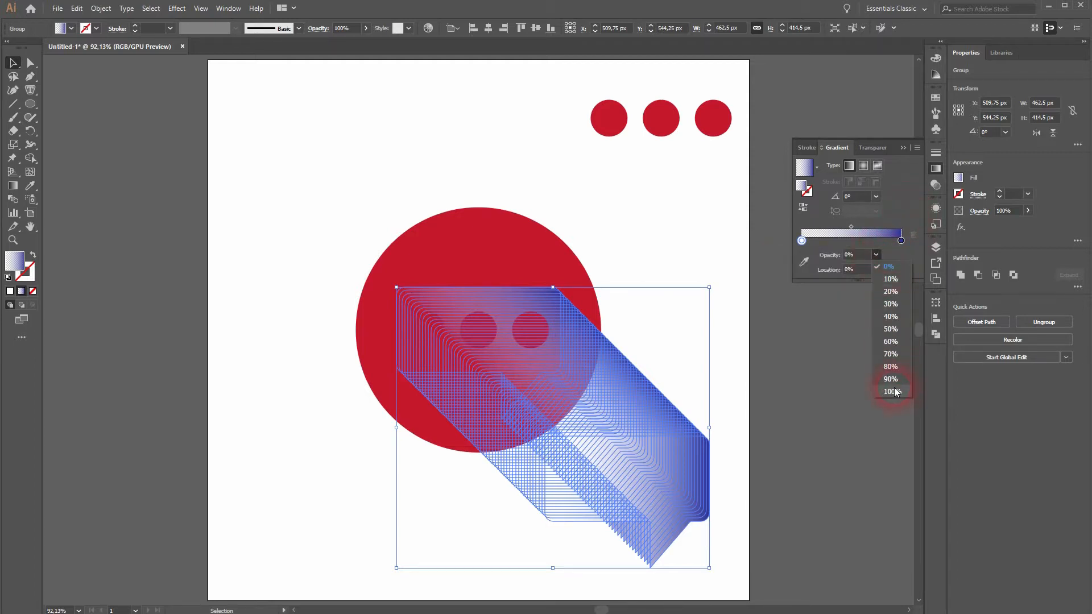
left_click(890, 389)
left_click(872, 258)
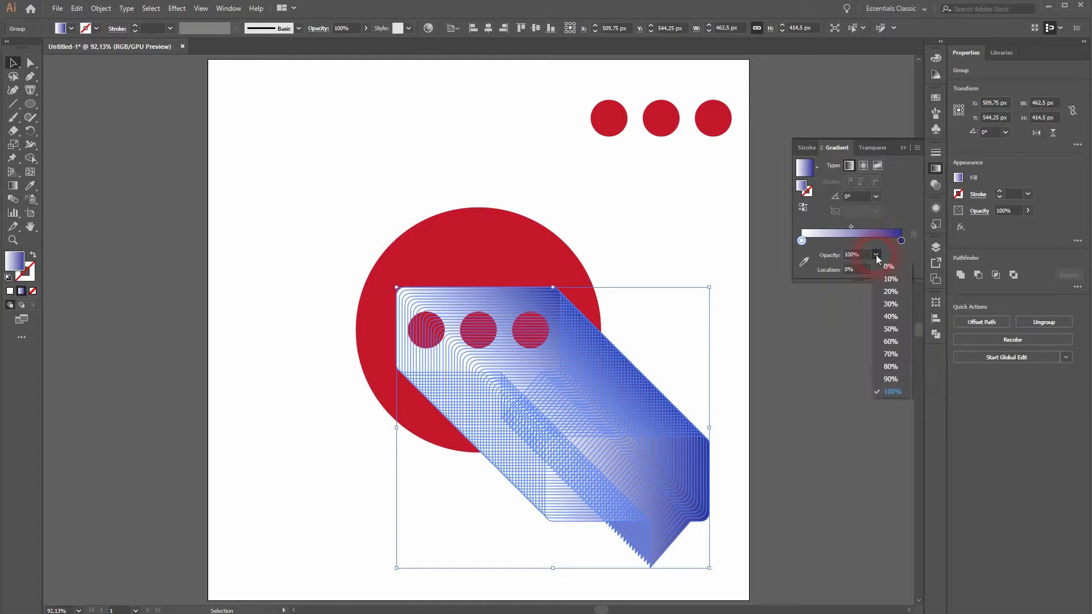
left_click(885, 271)
left_click(810, 243)
Recolor the gradient's end stop with the dark red swatch, C1272D.
left_click(901, 241)
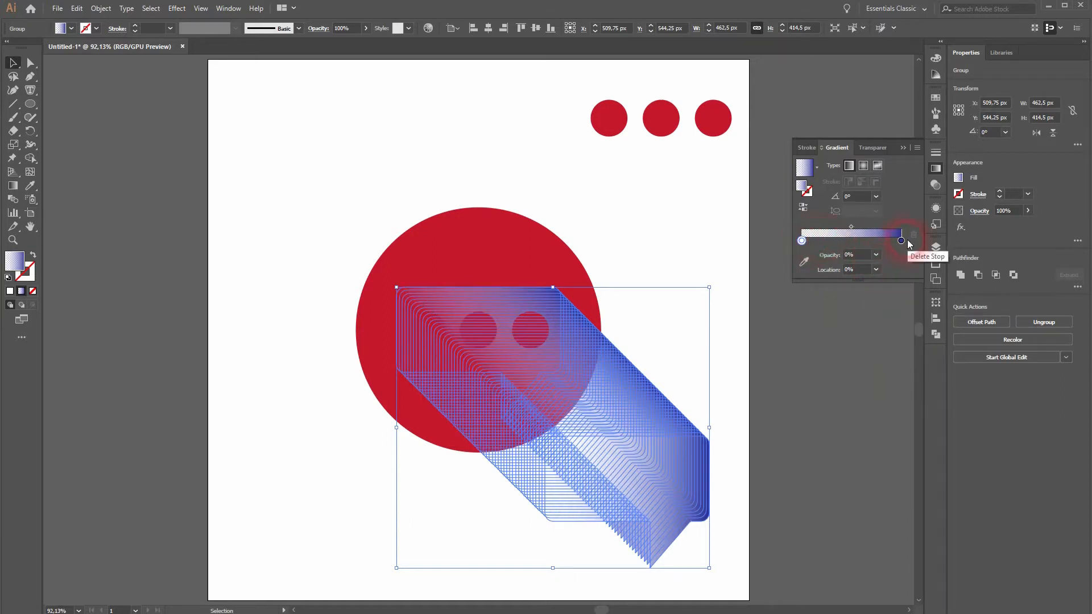
double_click(901, 241)
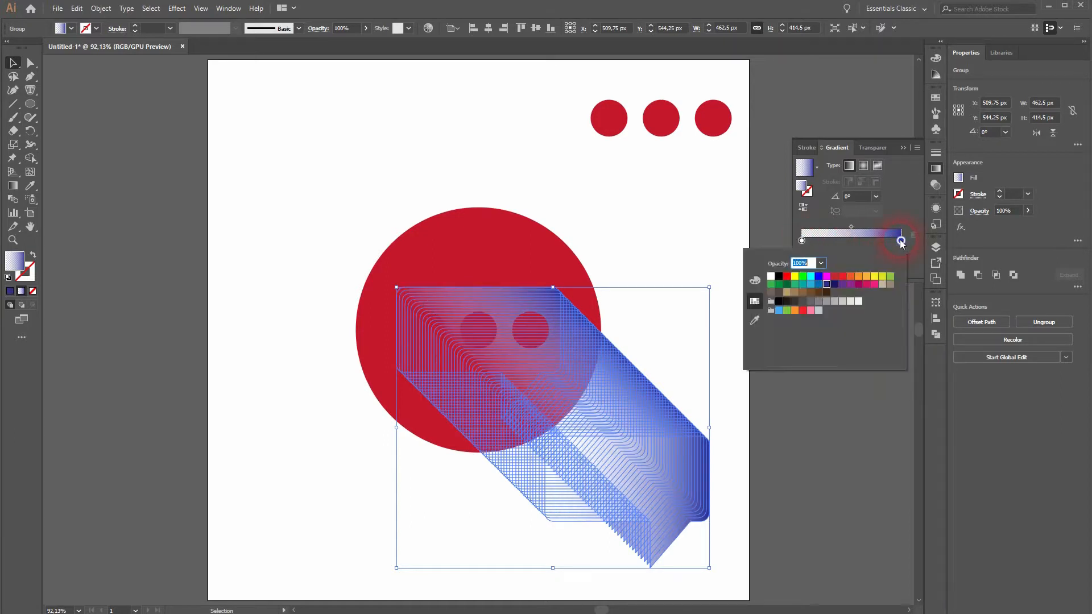
left_click(832, 349)
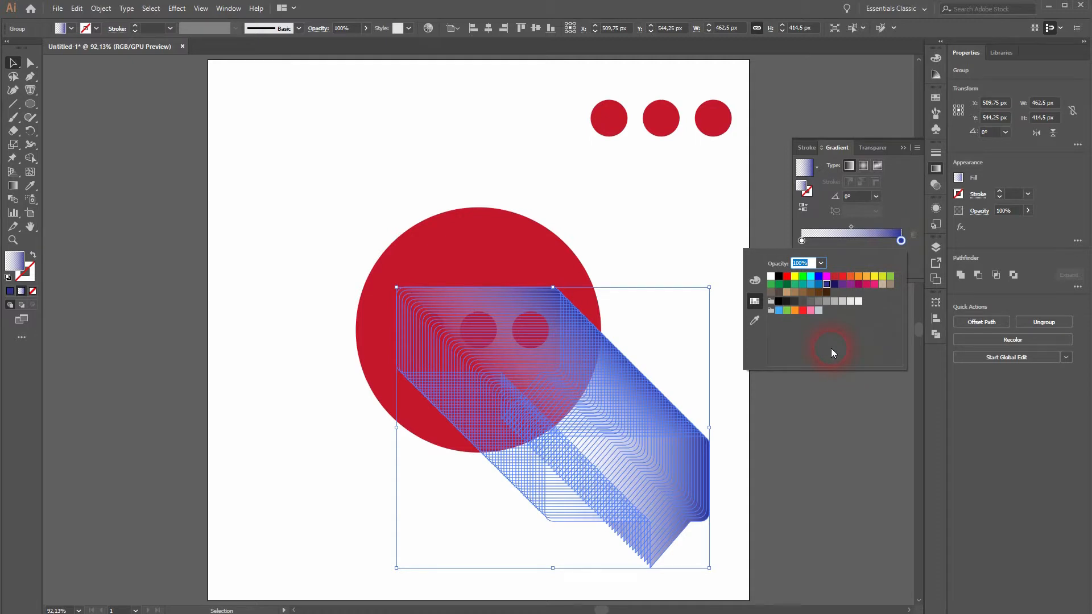
left_click(788, 277)
left_click(814, 306)
left_click(835, 277)
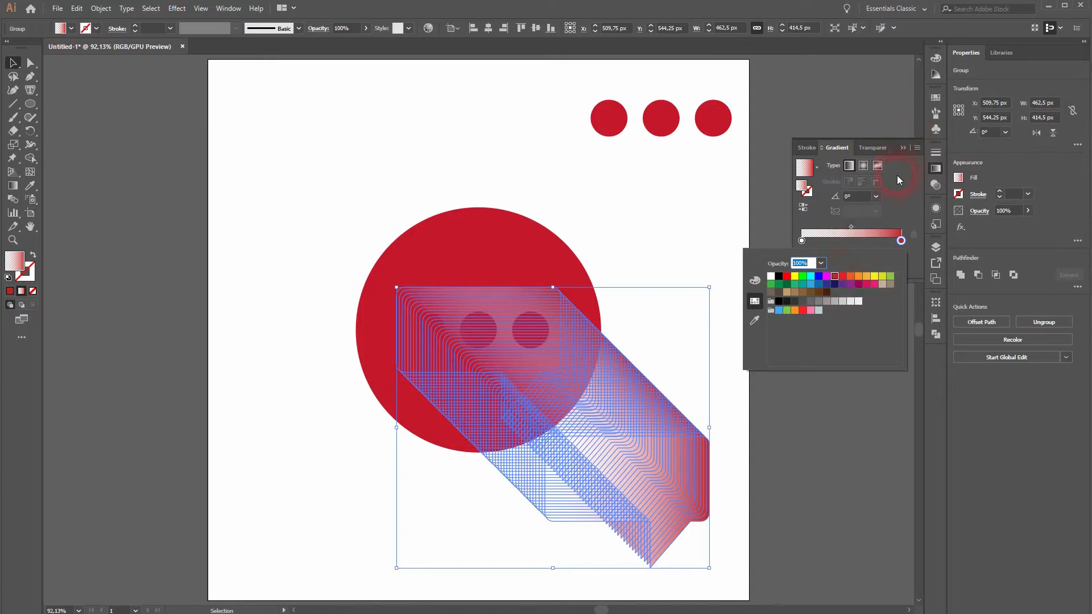
left_click(908, 146)
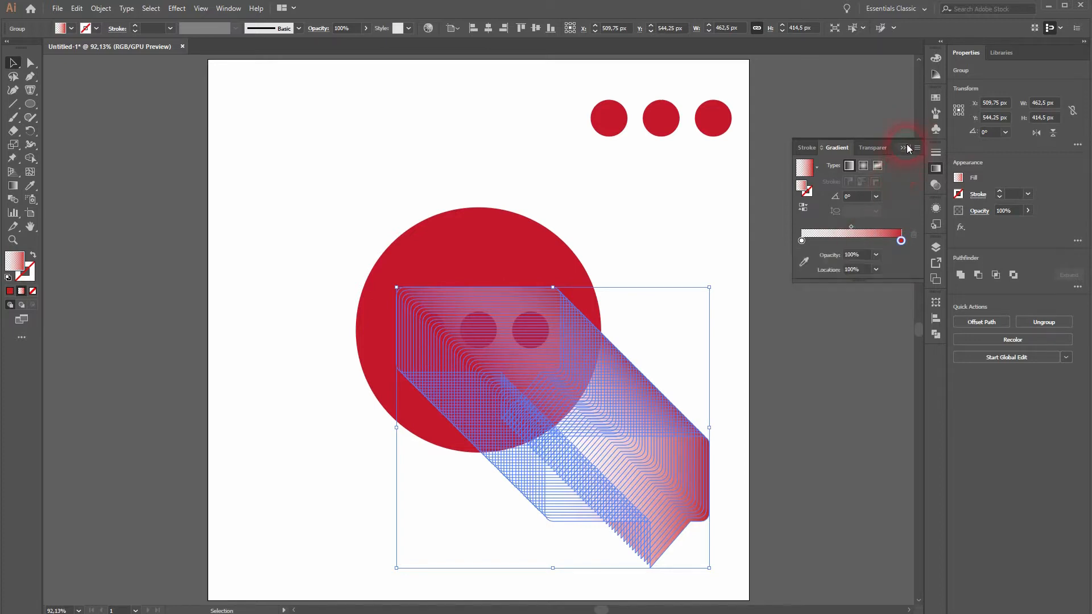
Redraw the group's gradient diagonally at about 144°, from the transparent lower-right end up to solid red near the circle's edge, and deselect.
left_click(13, 187)
left_click_drag(692, 565, 557, 435)
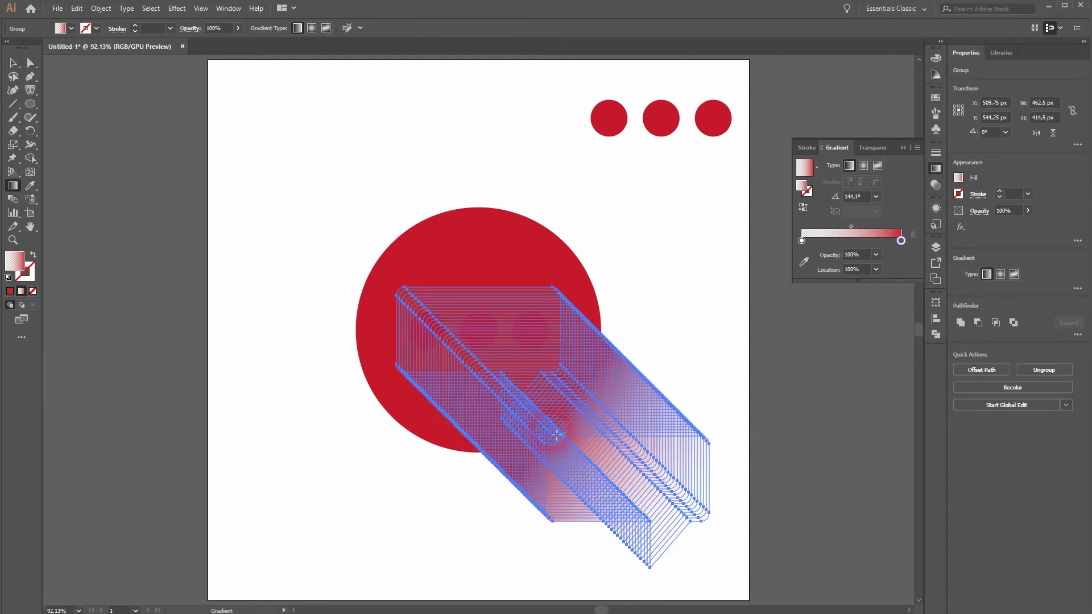
left_click(906, 147)
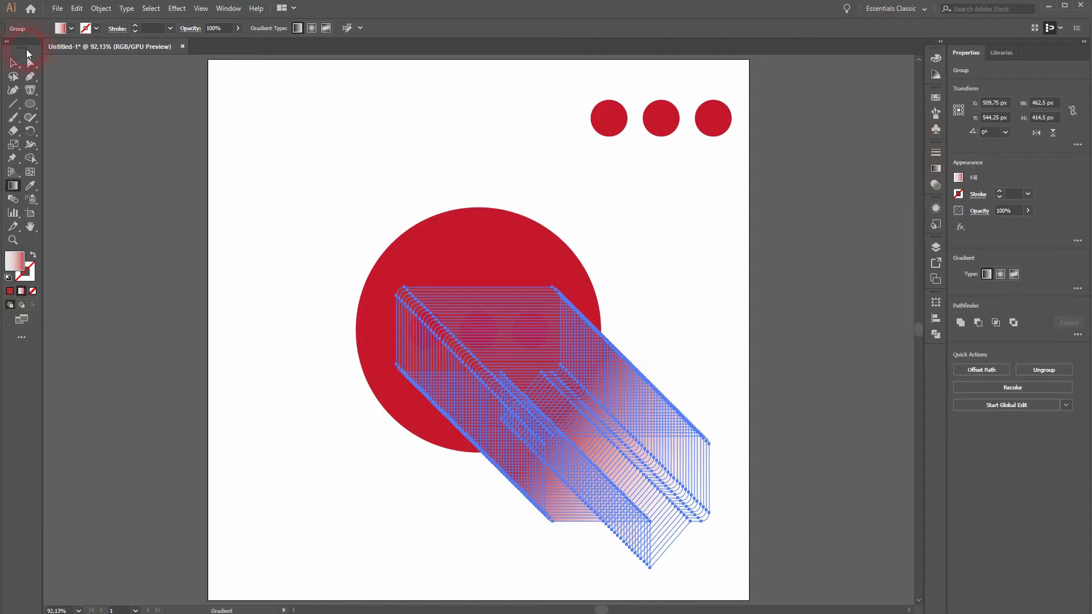
left_click(13, 62)
left_click(299, 524)
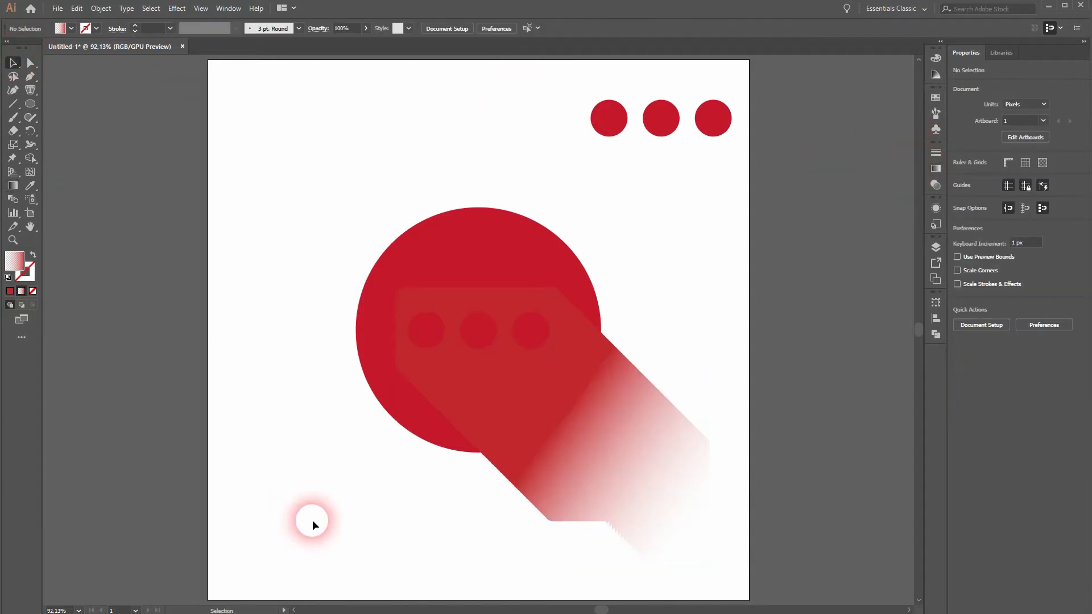
Try a dark magenta swatch on the shadow gradient's end stop, then switch that stop back to the dark red swatch.
left_click(593, 462)
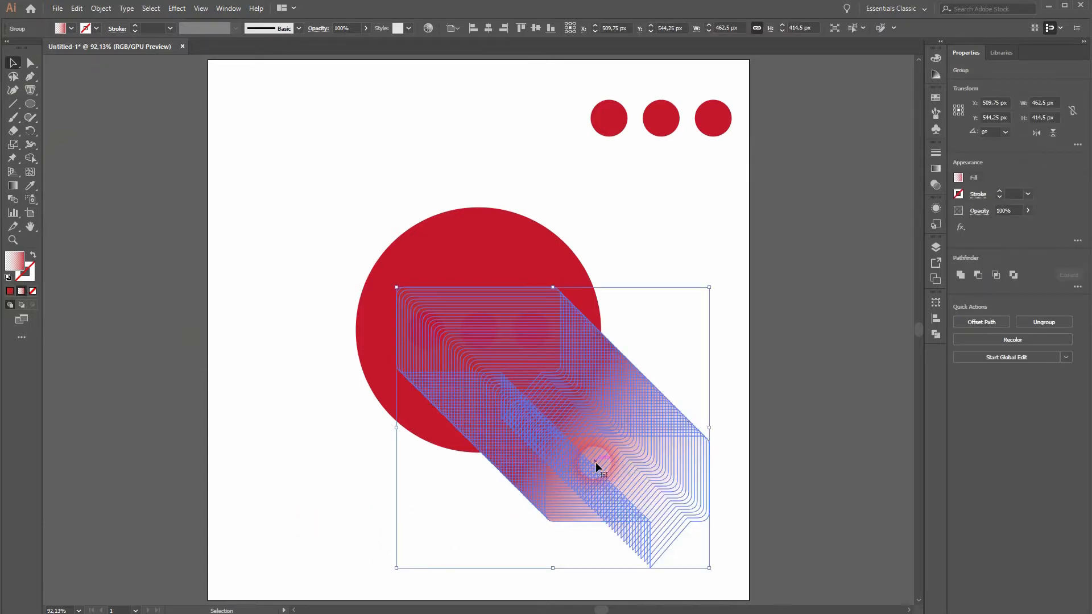
left_click(933, 172)
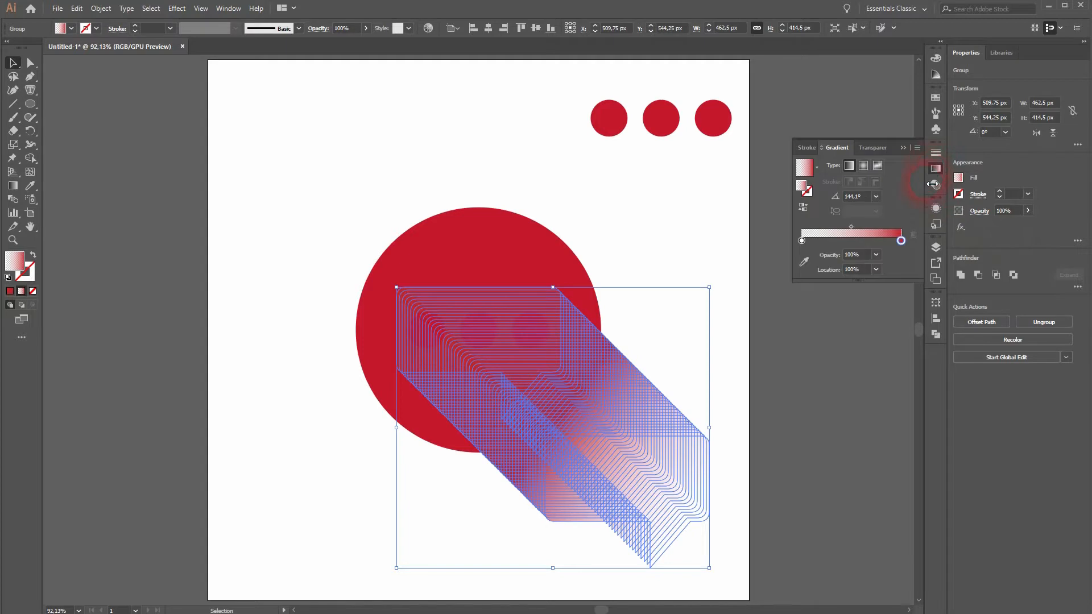
double_click(901, 239)
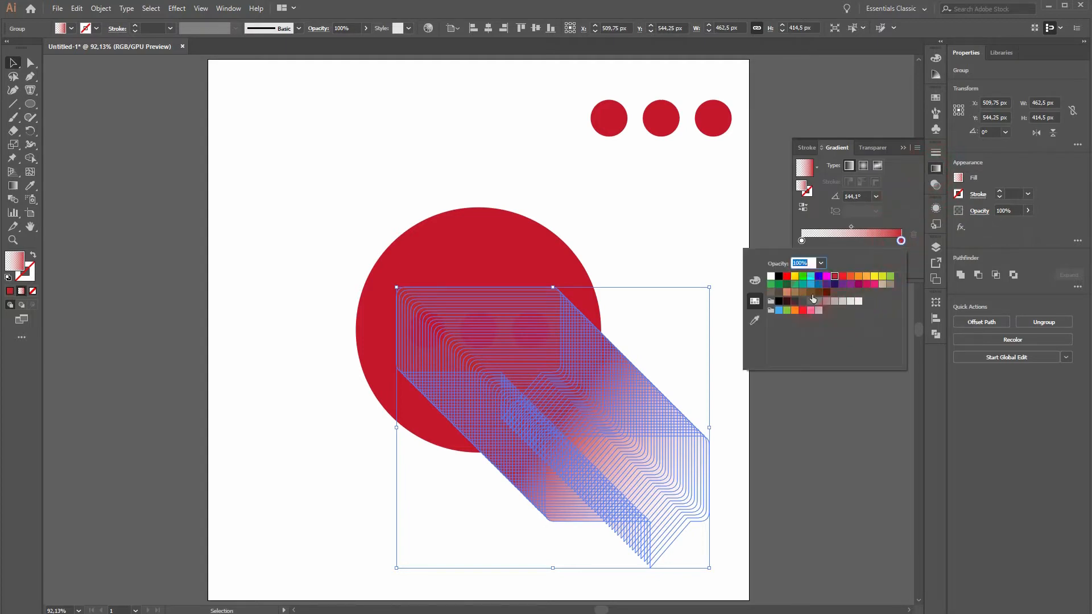
left_click(861, 285)
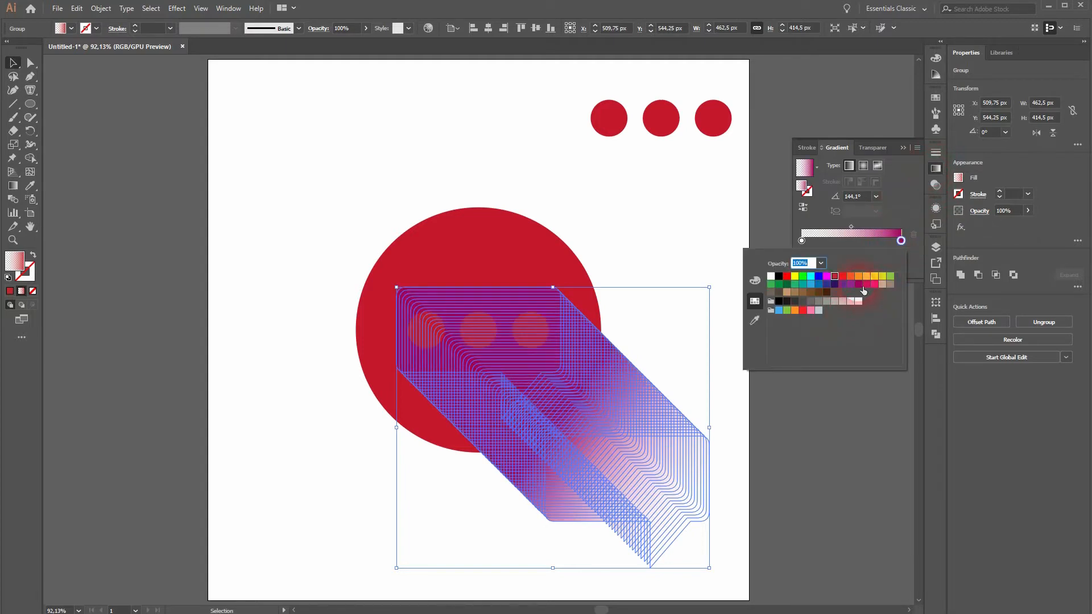
left_click(903, 149)
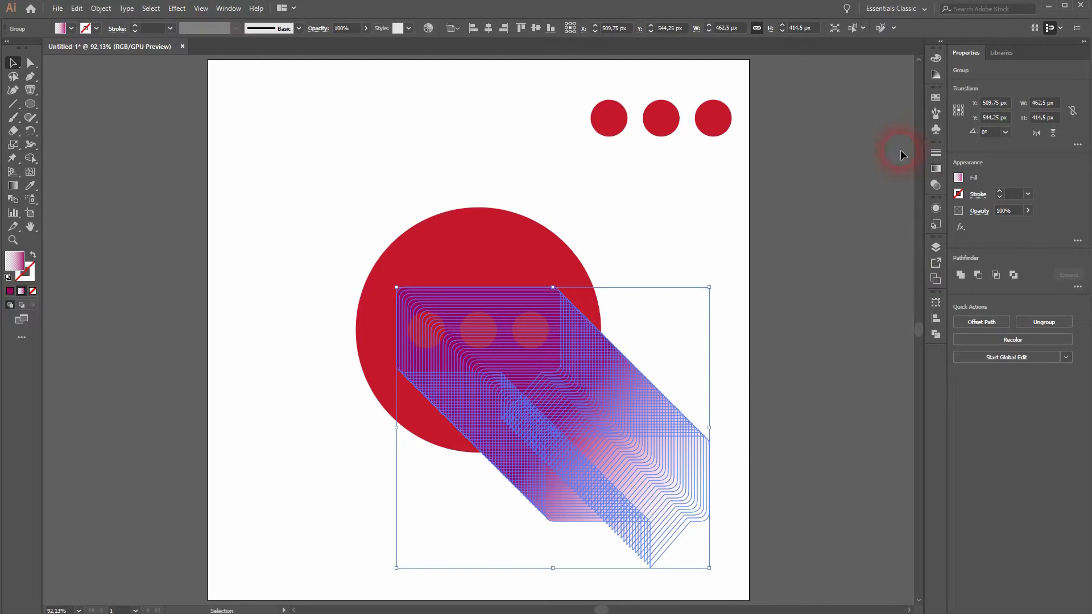
left_click(326, 463)
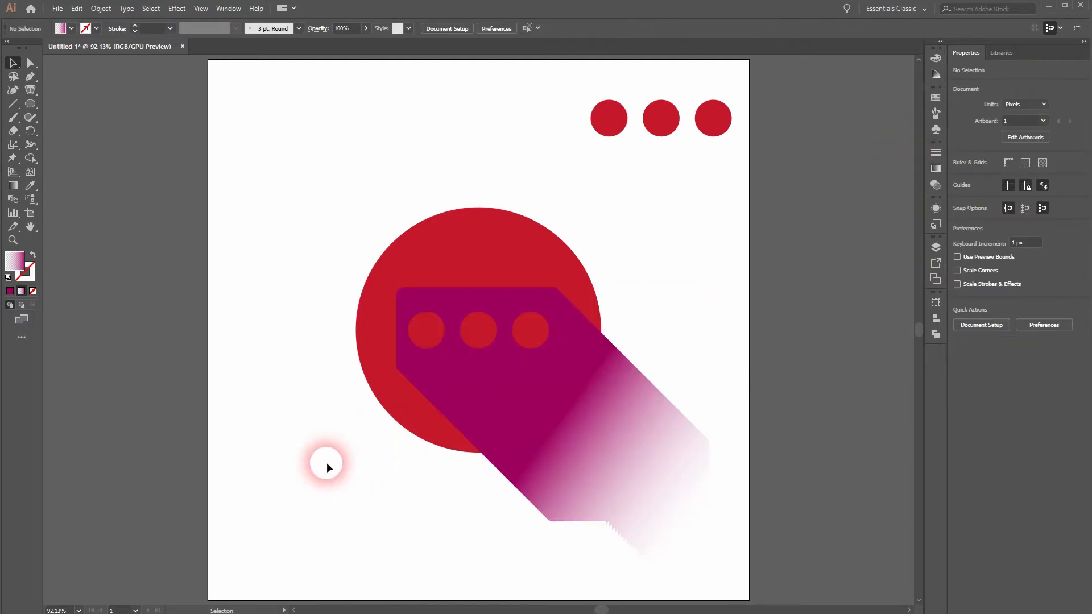
left_click(636, 486)
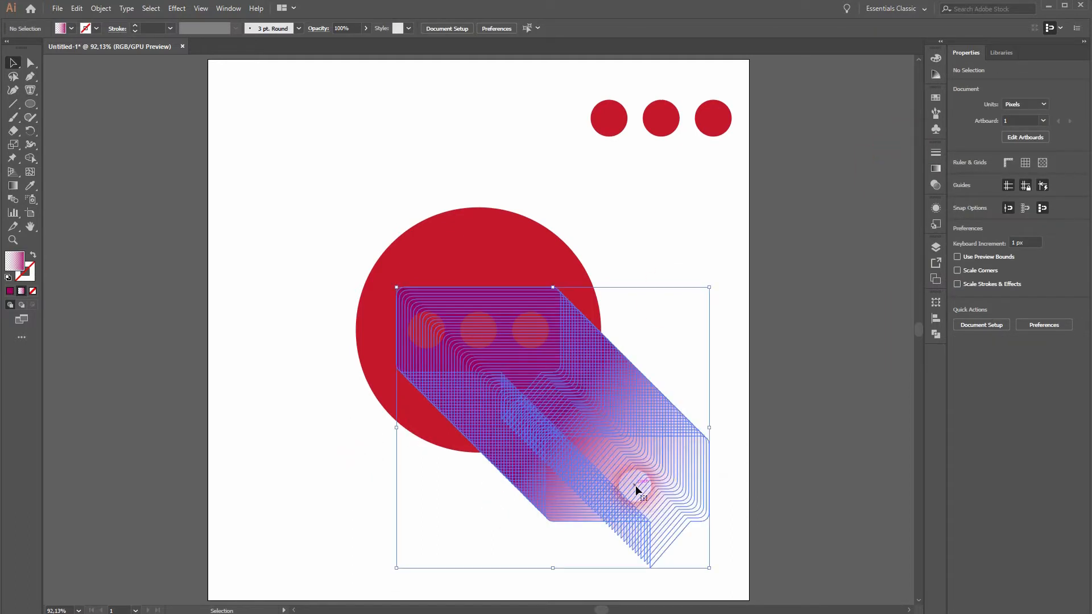
left_click(936, 170)
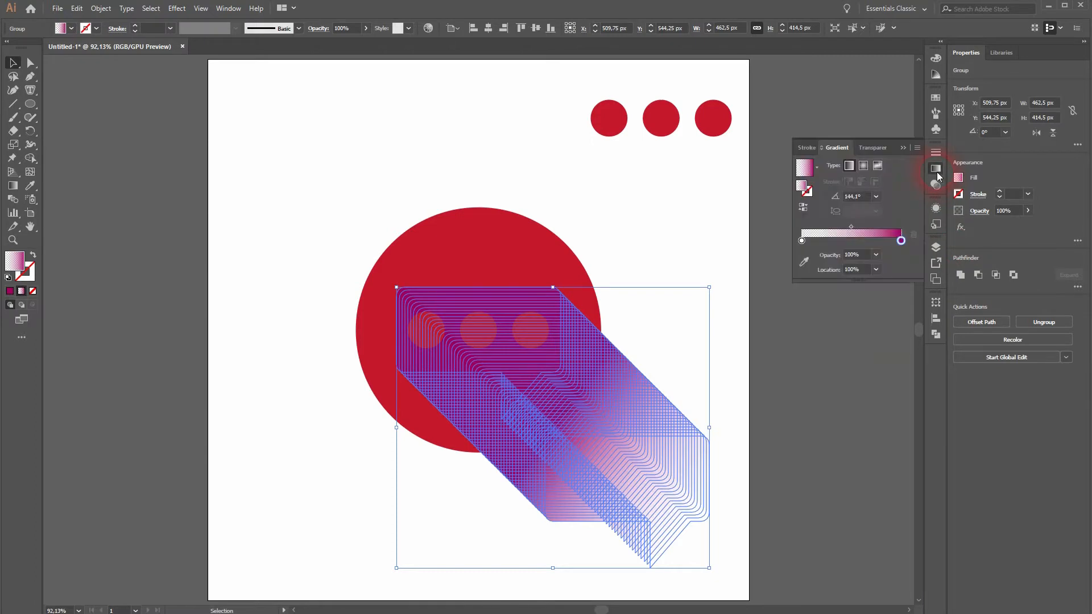
double_click(901, 240)
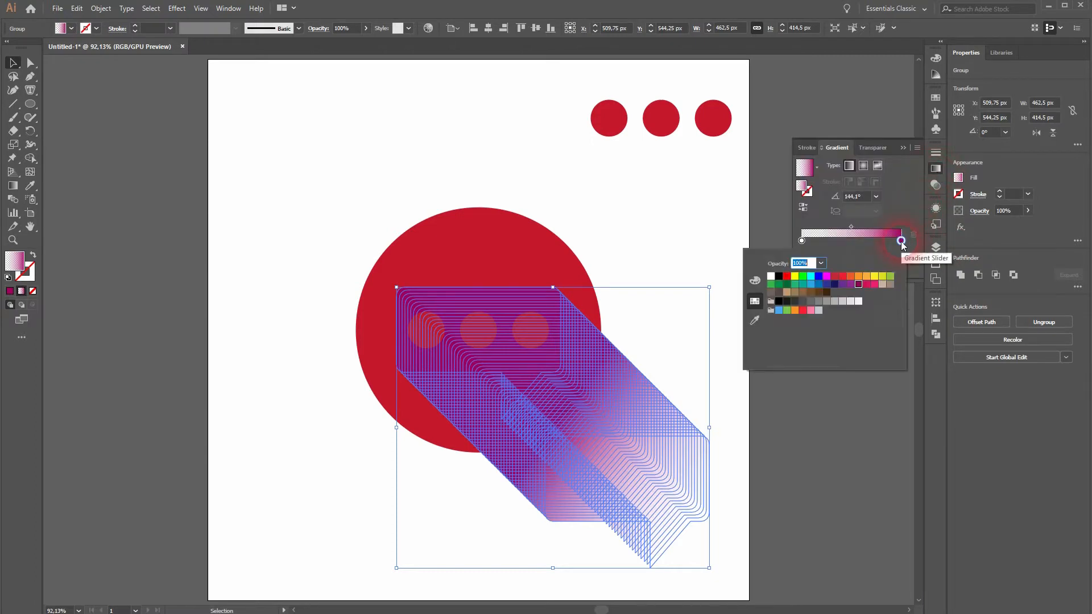
left_click(837, 278)
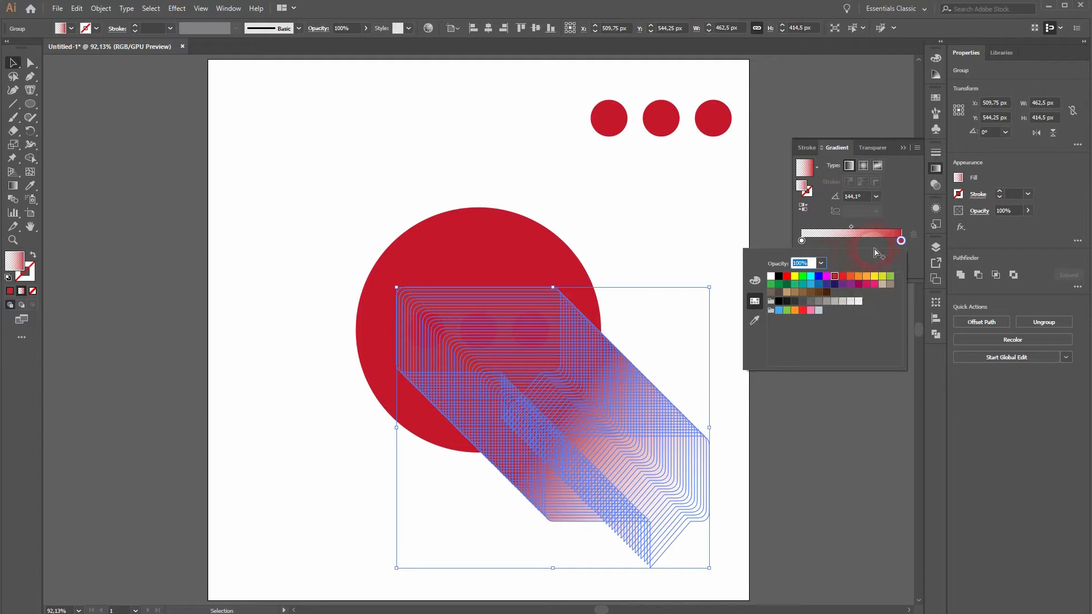
Darken the shadow gradient's red end stop by setting its R value to 161, giving A1272D.
left_click(902, 244)
left_click(755, 280)
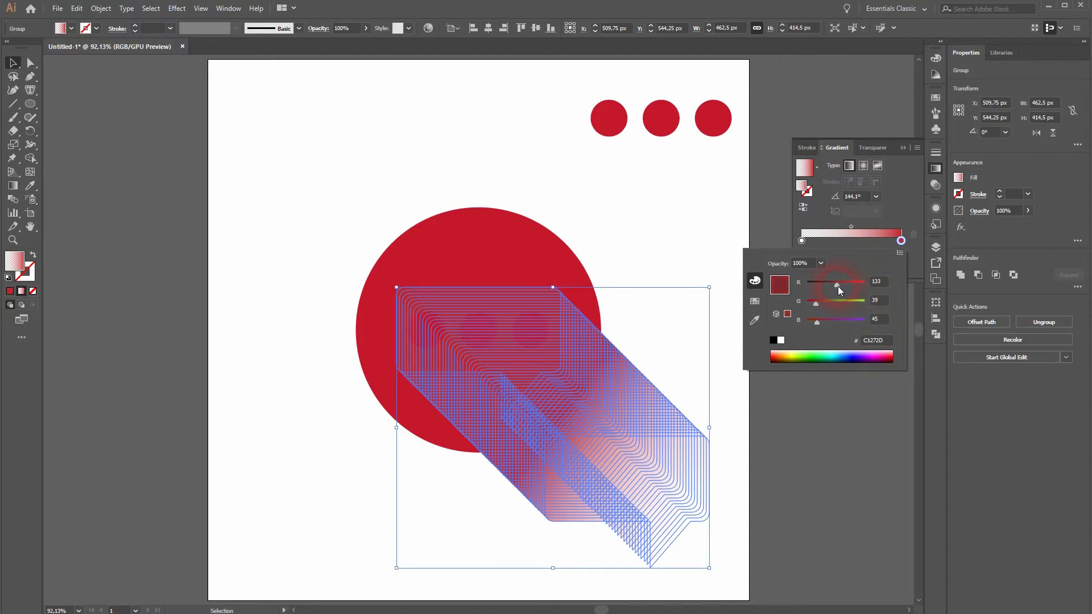
left_click_drag(840, 286, 844, 285)
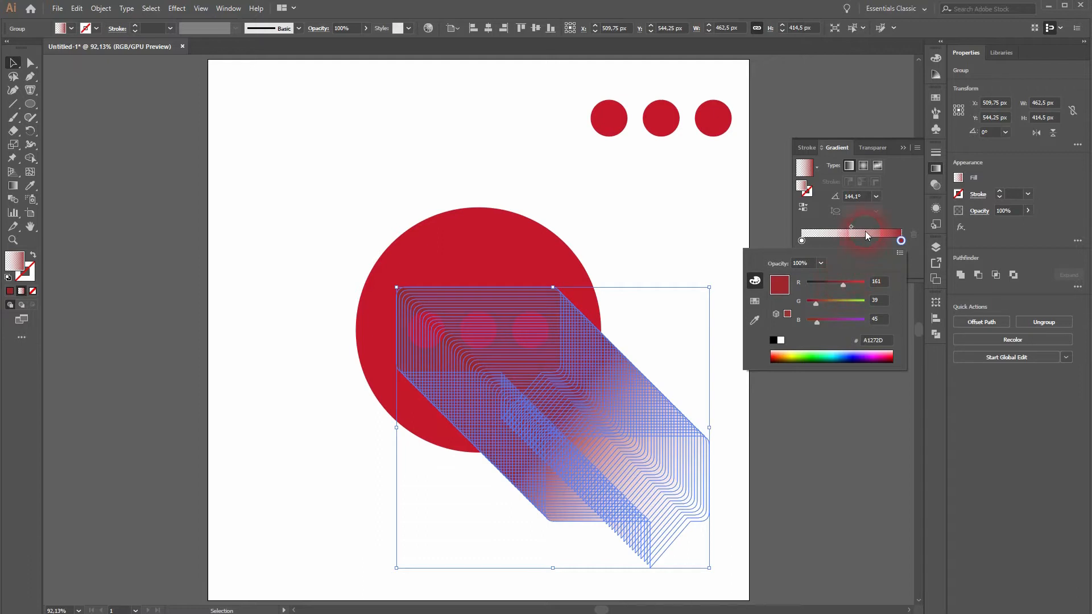
left_click(899, 148)
left_click(885, 156)
left_click(694, 239)
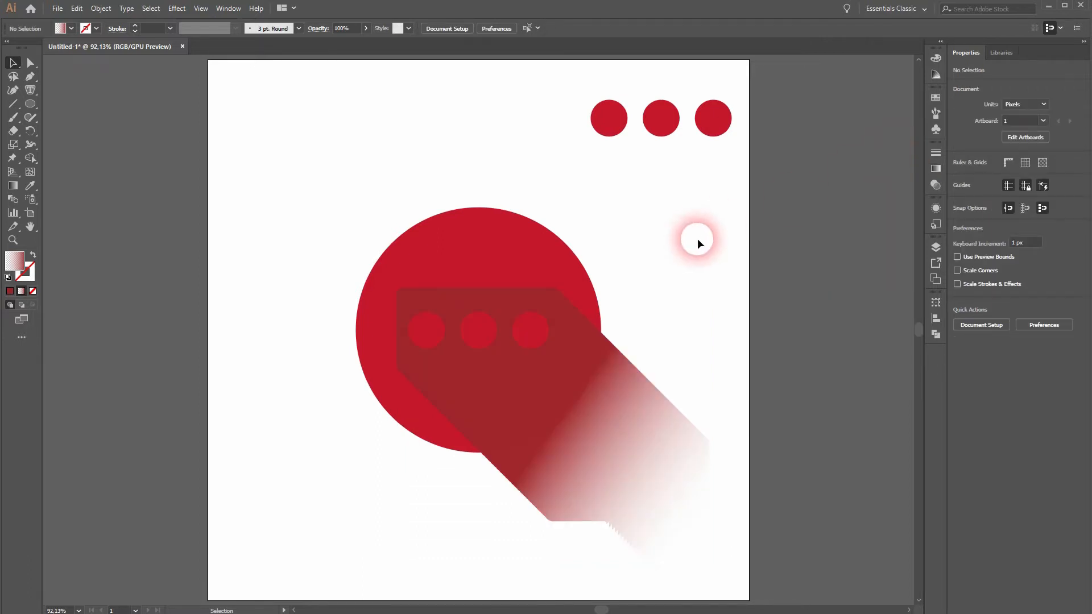
Unite the expanded blend group into a single shadow shape with the Pathfinder, and deselect it.
left_click(636, 480)
left_click(228, 8)
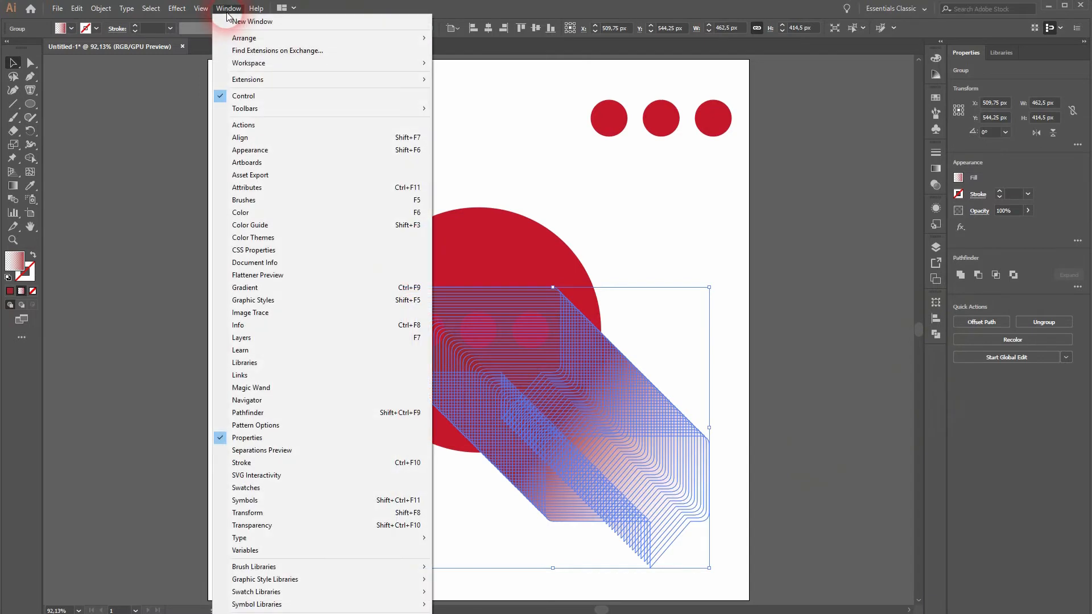
left_click(349, 413)
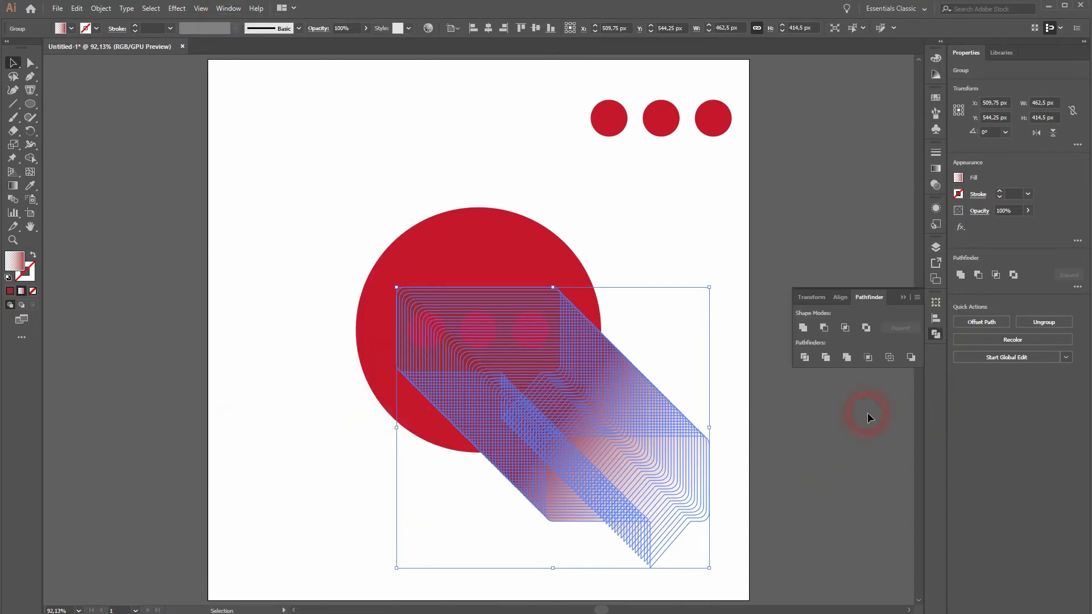
left_click(802, 331)
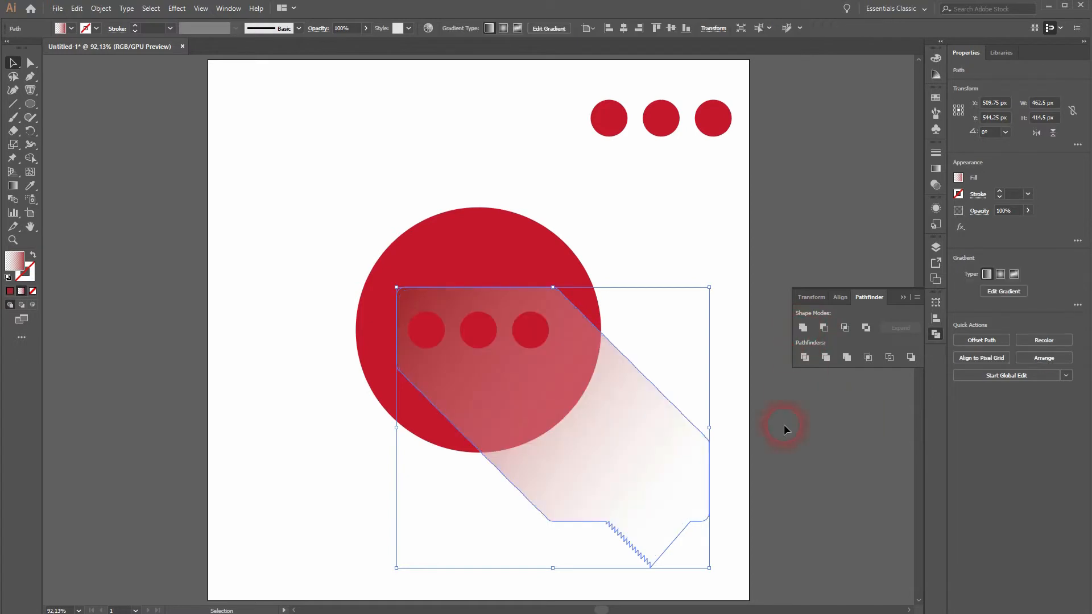
left_click(346, 491)
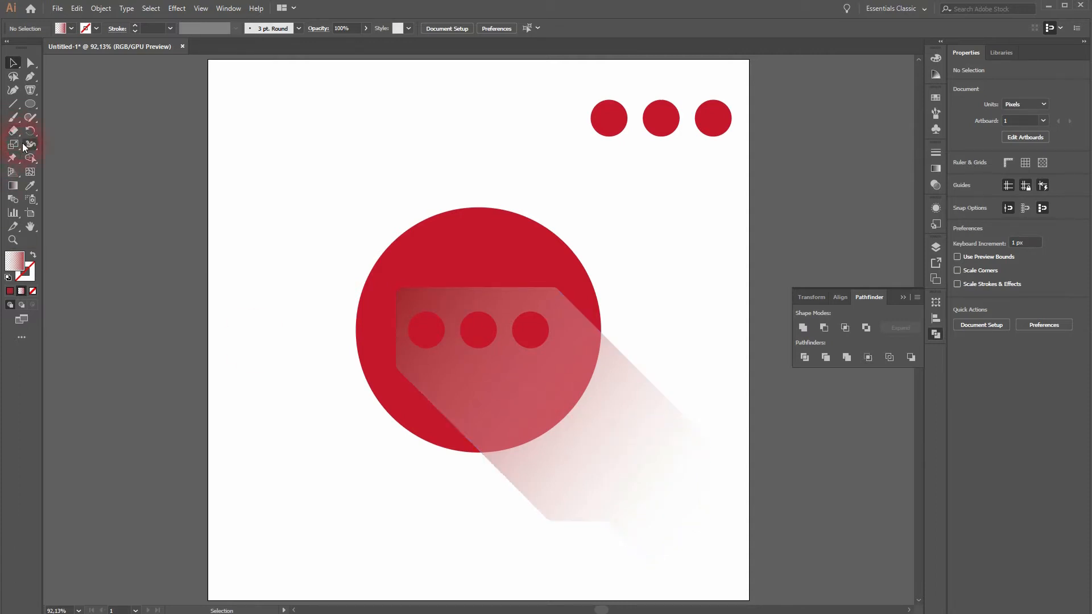
Redraw the united shadow's gradient diagonally so it stays dark red across the circle and fades to transparent at the lower-right end.
left_click(13, 185)
mouse_move(675, 515)
left_mouse_down()
mouse_move(529, 421)
mouse_move(587, 456)
left_mouse_up()
left_click(13, 62)
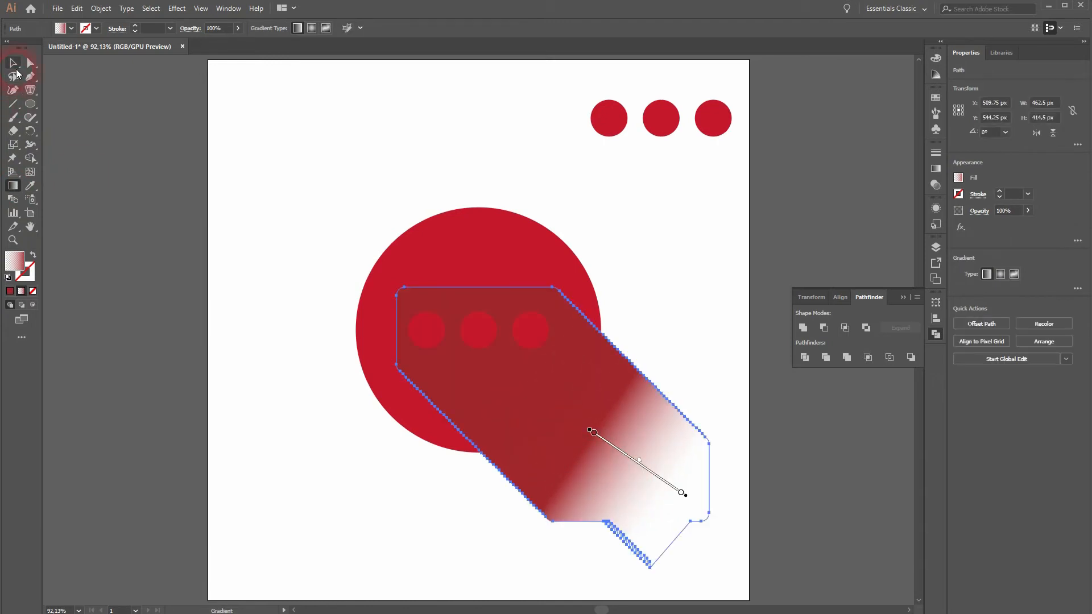
left_click(285, 507)
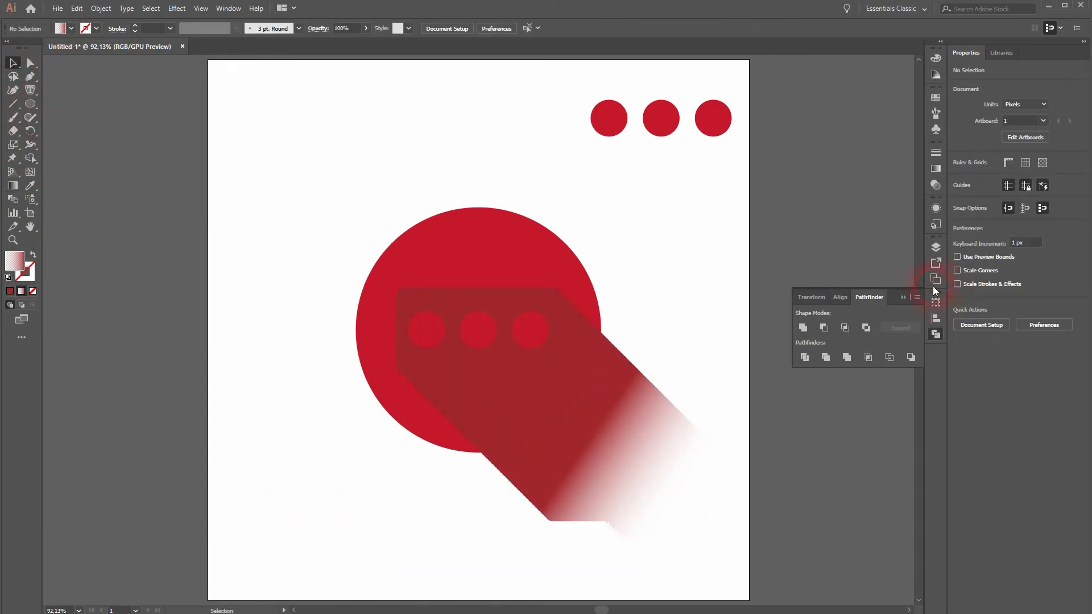
left_click(904, 297)
left_click(367, 520)
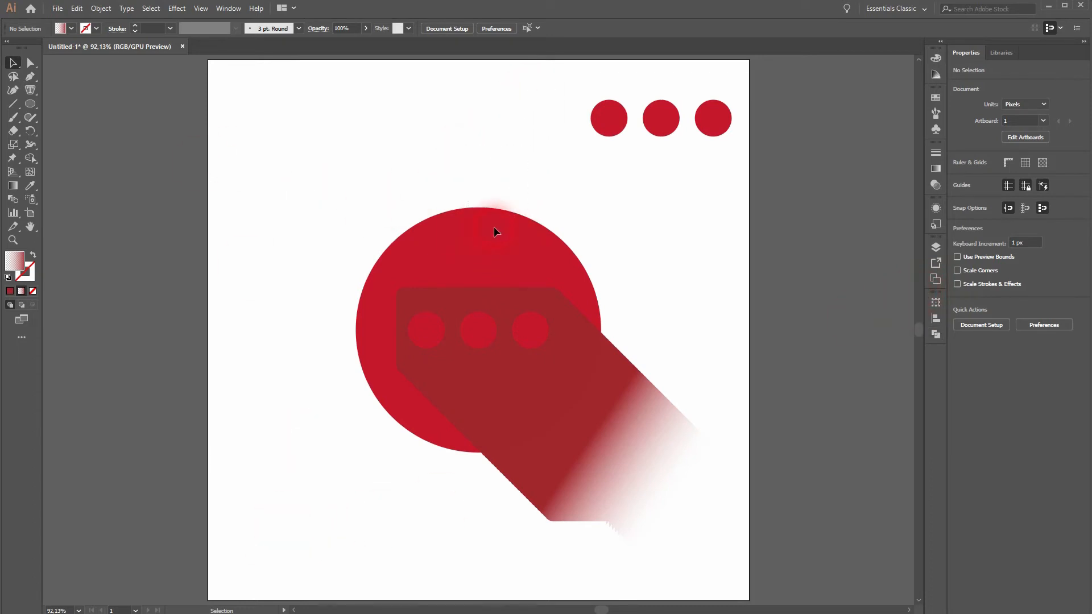
Unlock all objects, select the circle, shadow and inner dots, and remove the shadow area outside the circle with the Shape Builder tool.
left_click(101, 8)
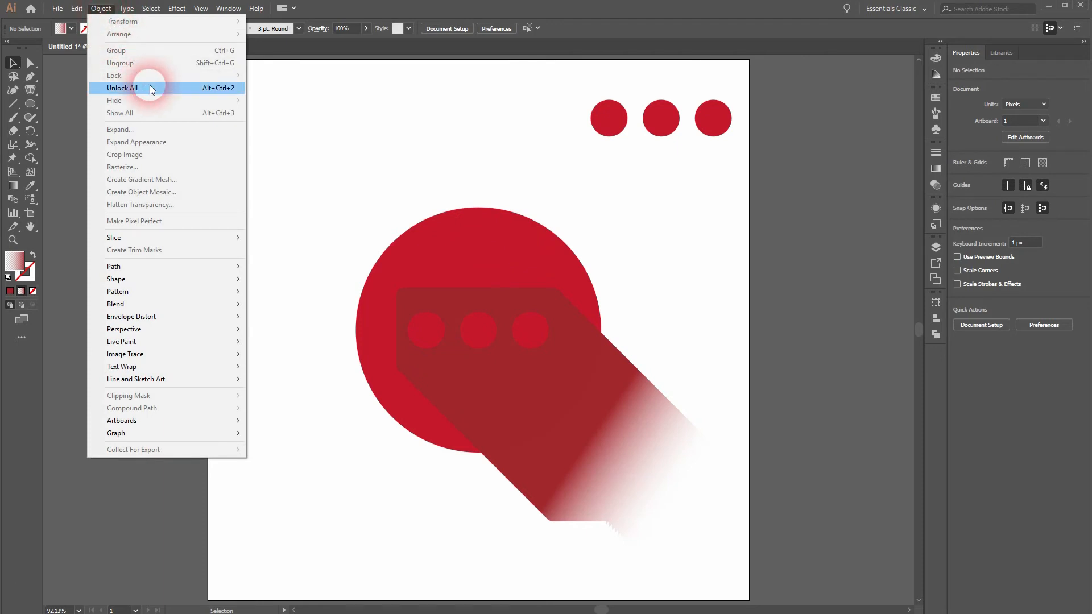
left_click(149, 88)
left_click(282, 550)
left_click_drag(281, 550, 796, 208)
left_click_drag(28, 159, 77, 154)
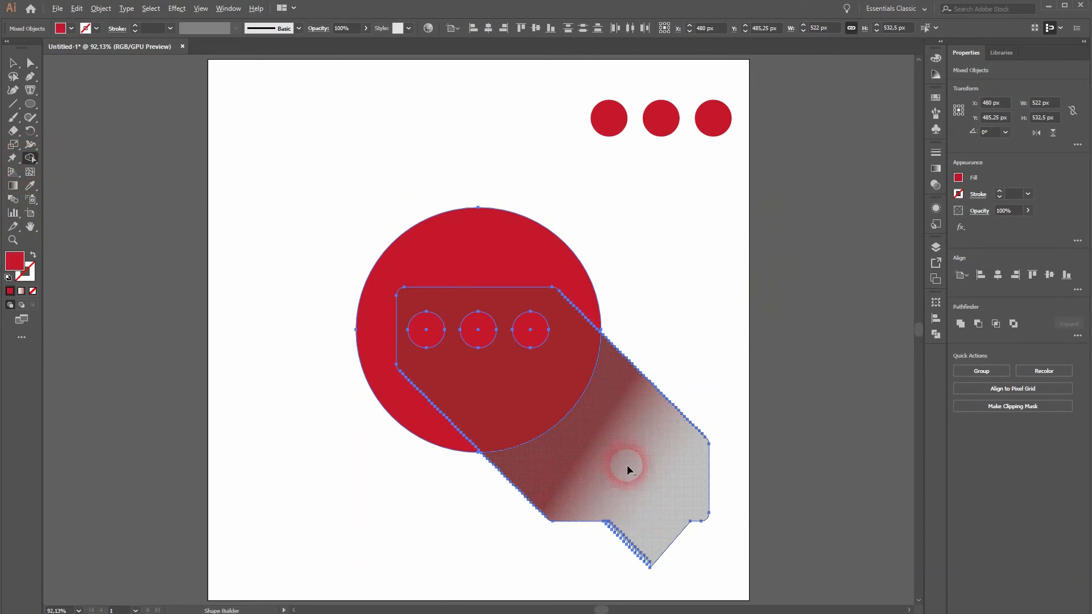
left_click(629, 469, "alt")
left_click(13, 63)
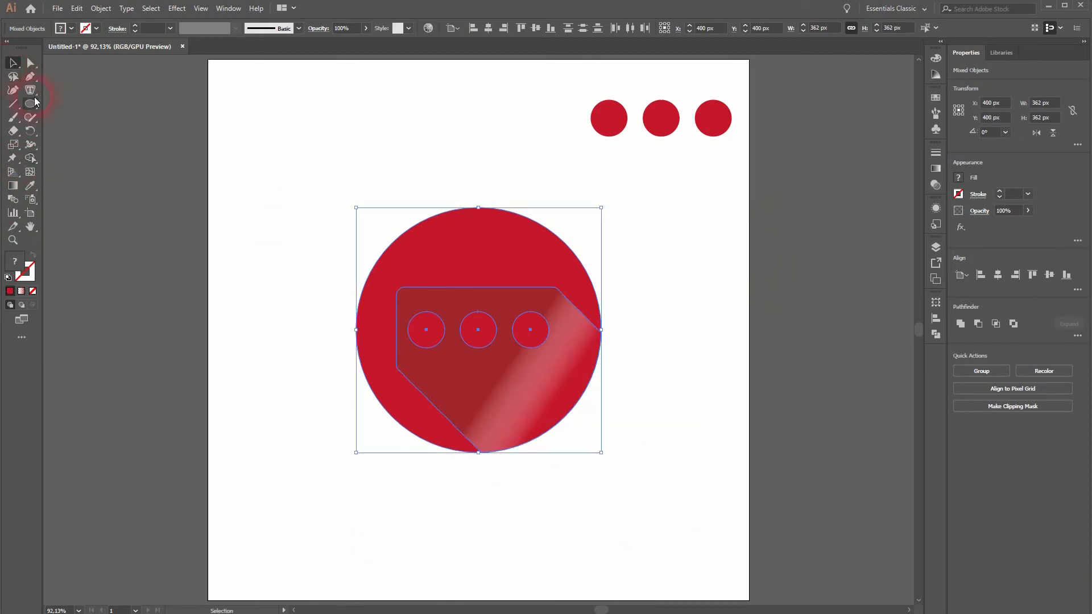
Readjust the trimmed shadow's gradient so it stays dark red up to the circle's lower-right edge and its transparent stop lies outside the circle.
left_click(265, 435)
left_click(525, 408)
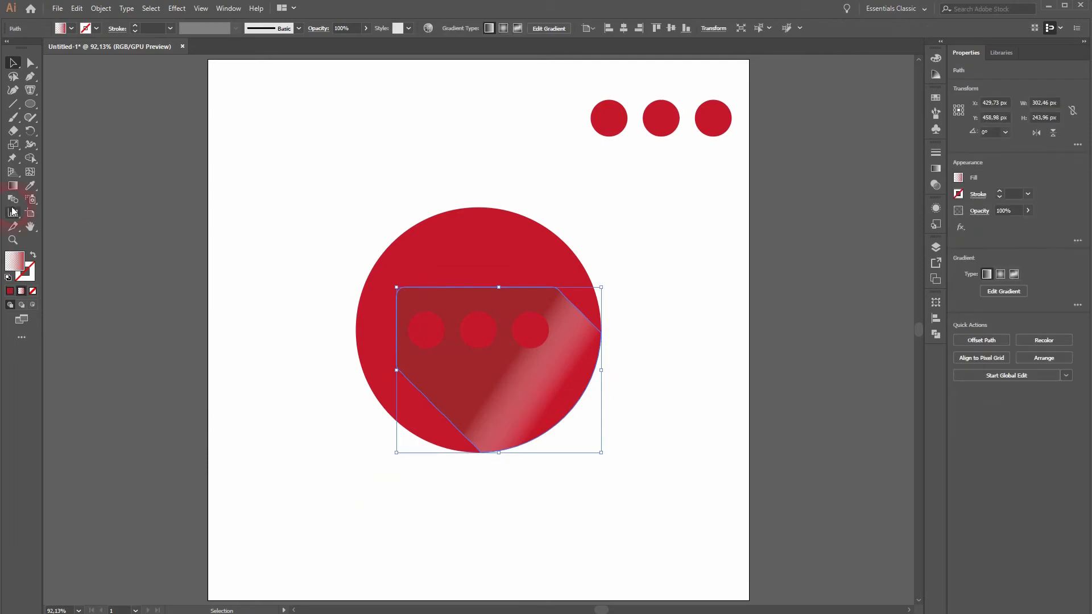
left_click(13, 185)
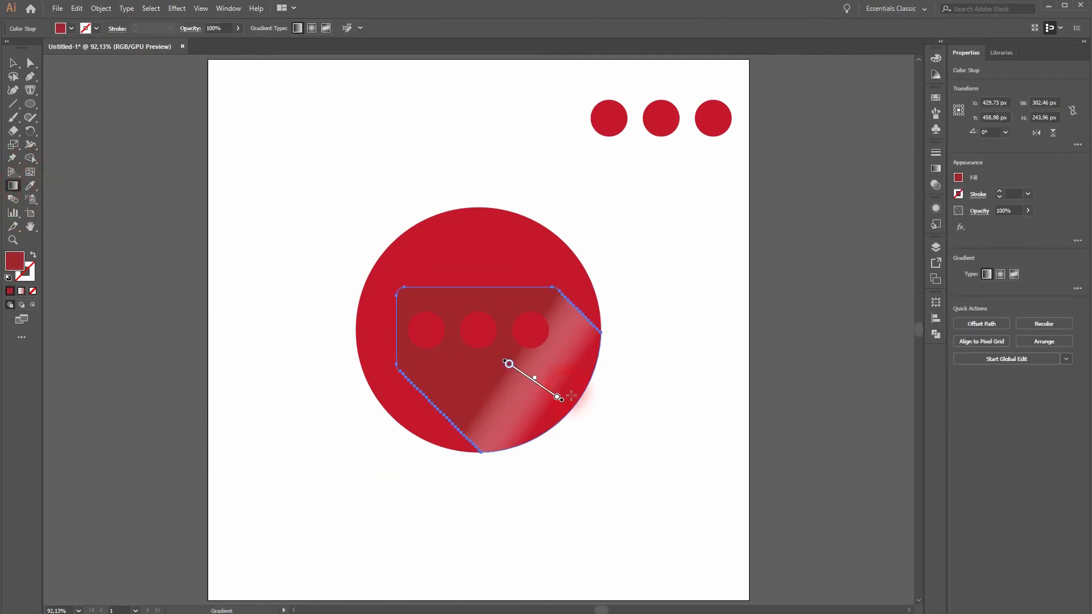
left_click(559, 397)
left_click_drag(561, 400, 557, 396)
left_click(557, 397)
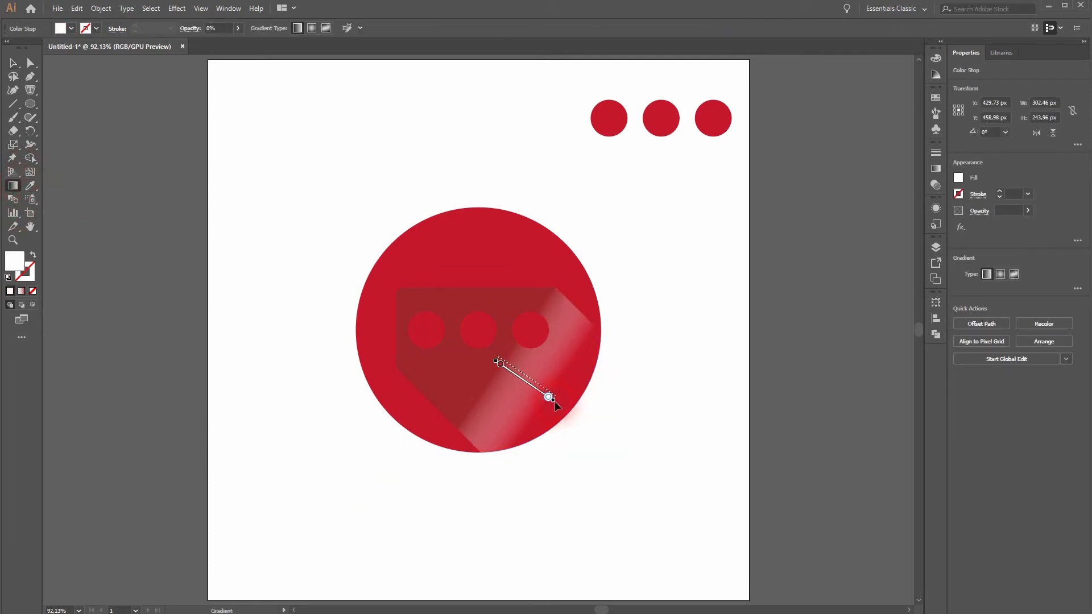
left_click(505, 358)
left_click_drag(553, 402, 630, 472)
mouse_move(579, 427)
left_mouse_down()
mouse_move(524, 380)
mouse_move(531, 385)
left_mouse_up()
mouse_move(630, 473)
left_mouse_down()
mouse_move(662, 499)
mouse_move(646, 502)
mouse_move(670, 508)
mouse_move(653, 491)
left_mouse_up()
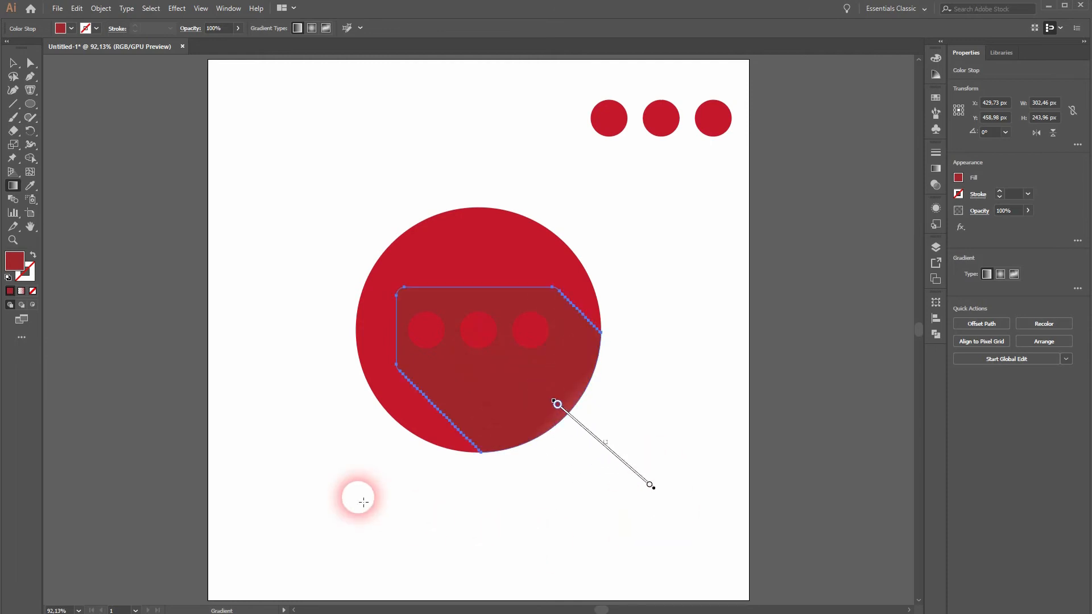
key("v")
left_click(359, 498)
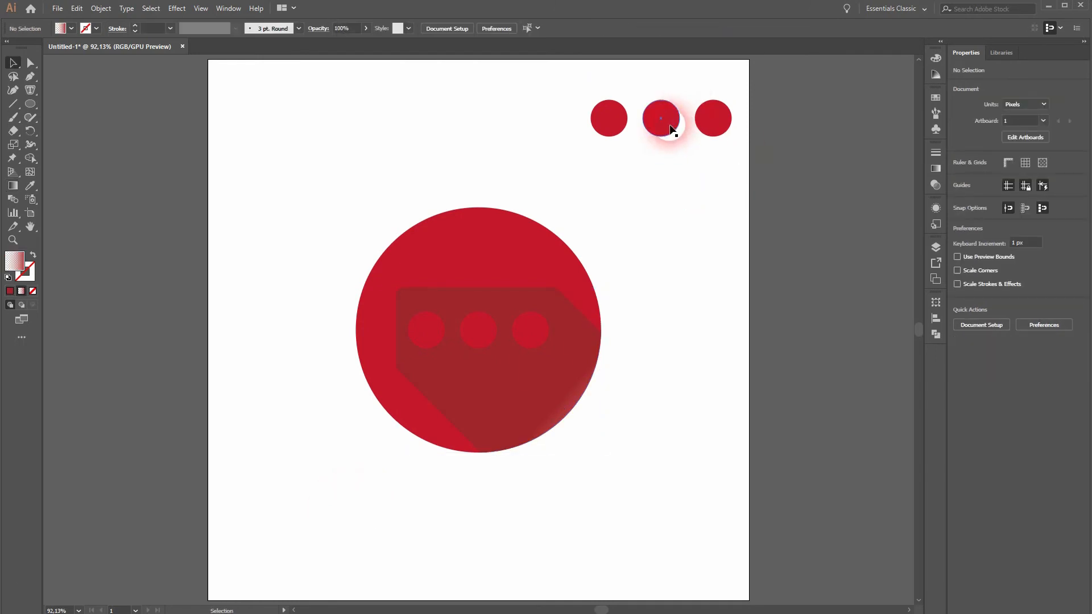
Move the white speech bubble and its three red dots onto the shadow in the circle, and check the bubble's upper-right corner alignment.
left_click_drag(504, 159, 797, 92)
left_click_drag(692, 118, 510, 333)
left_click(732, 406)
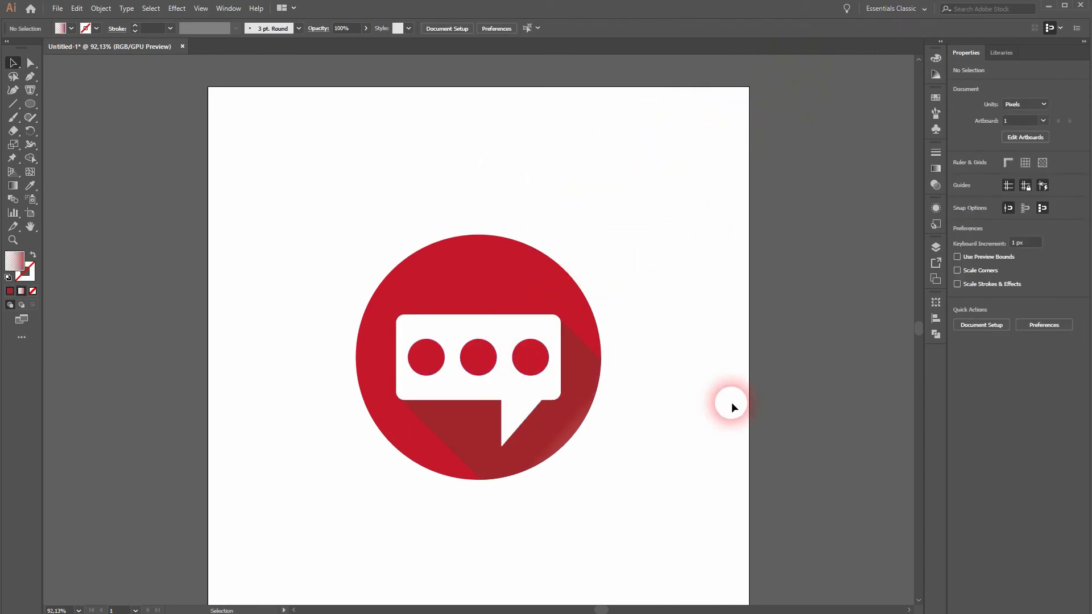
scroll(558, 330, "up", 8)
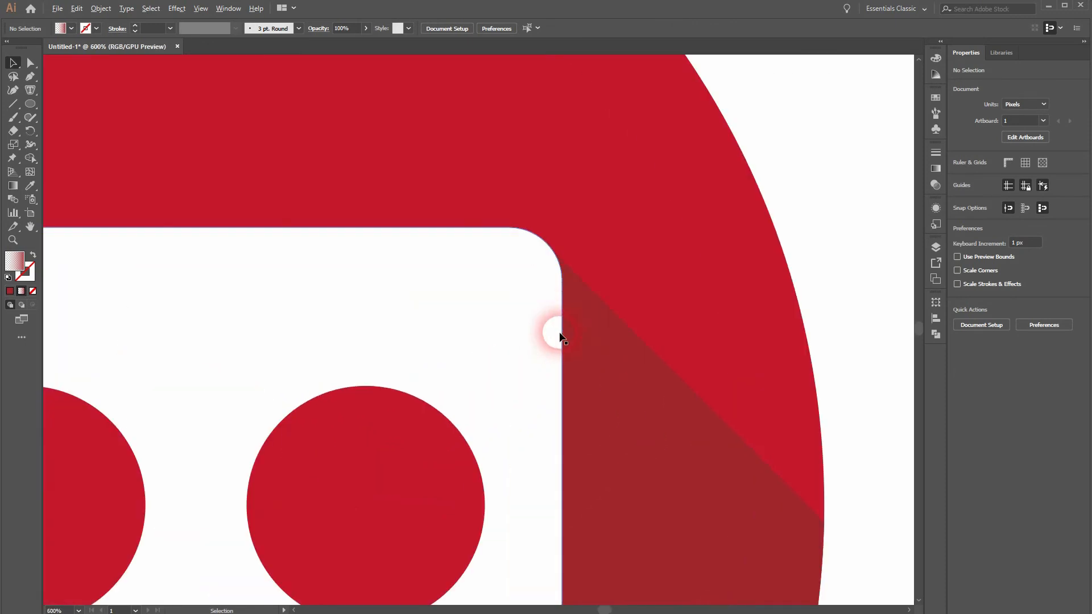
mouse_move(523, 281)
left_mouse_down()
mouse_move(521, 291)
mouse_move(520, 278)
left_mouse_up()
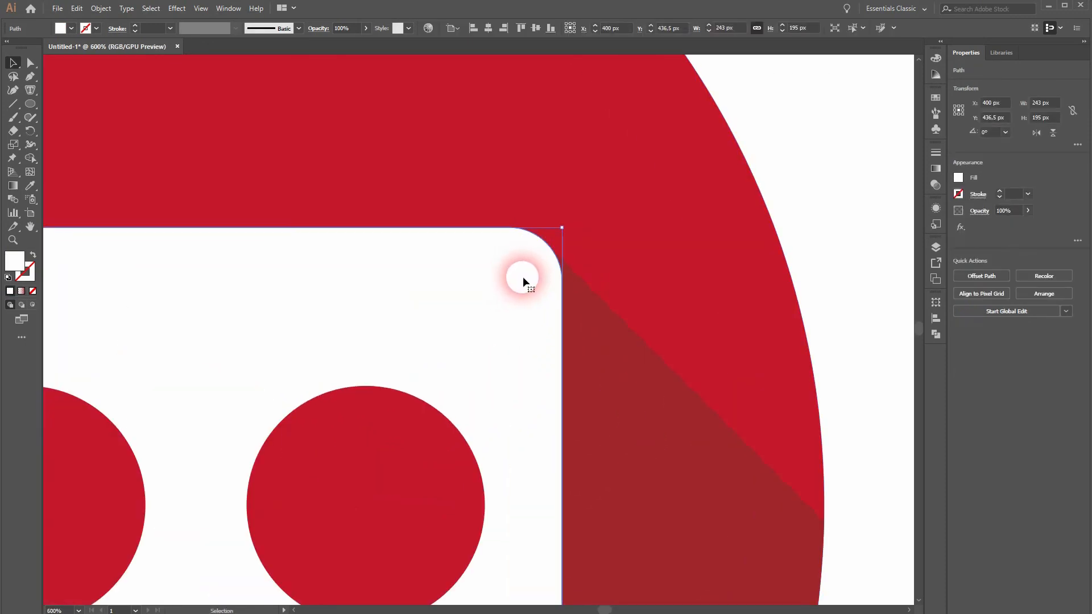
left_click(845, 254)
key("ctrl+0")
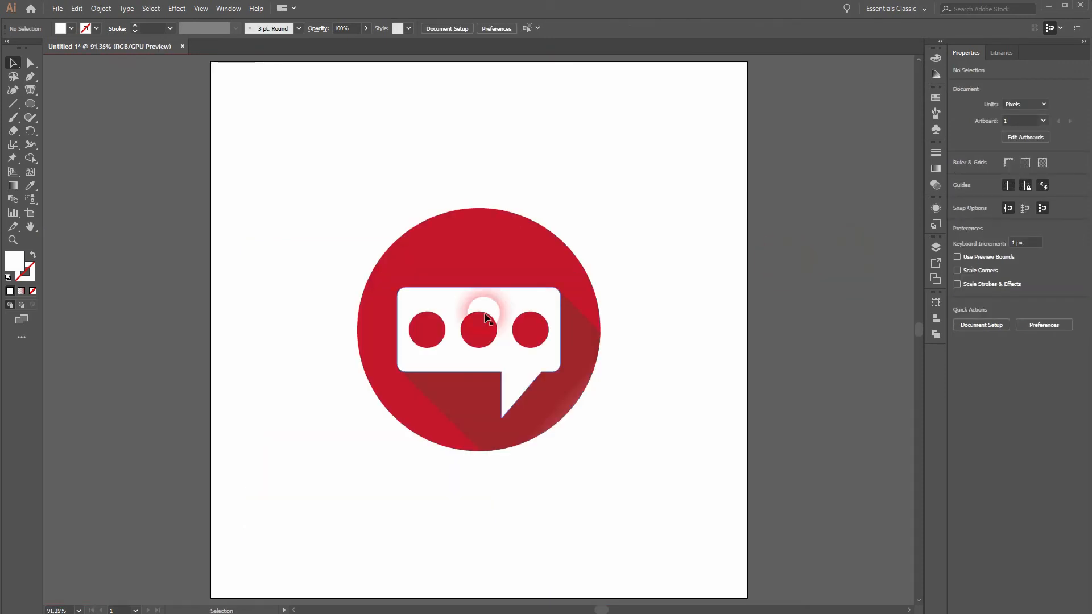
Group the circle, shadow, speech bubble and dots into one object, and deselect it.
left_click_drag(324, 500, 712, 178)
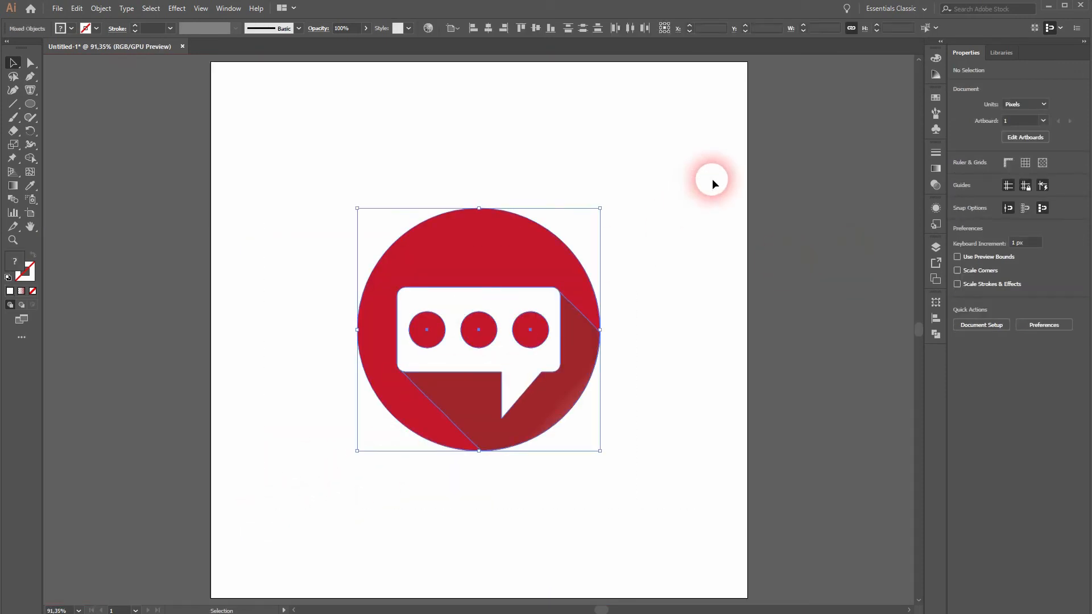
right_click(534, 251)
left_click(581, 312)
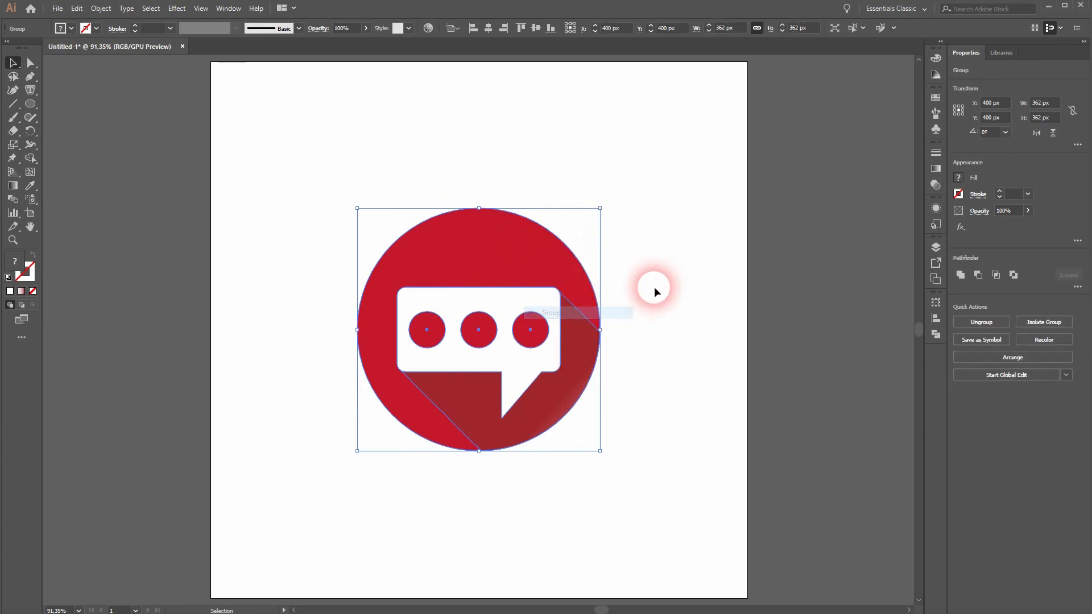
left_click(731, 249)
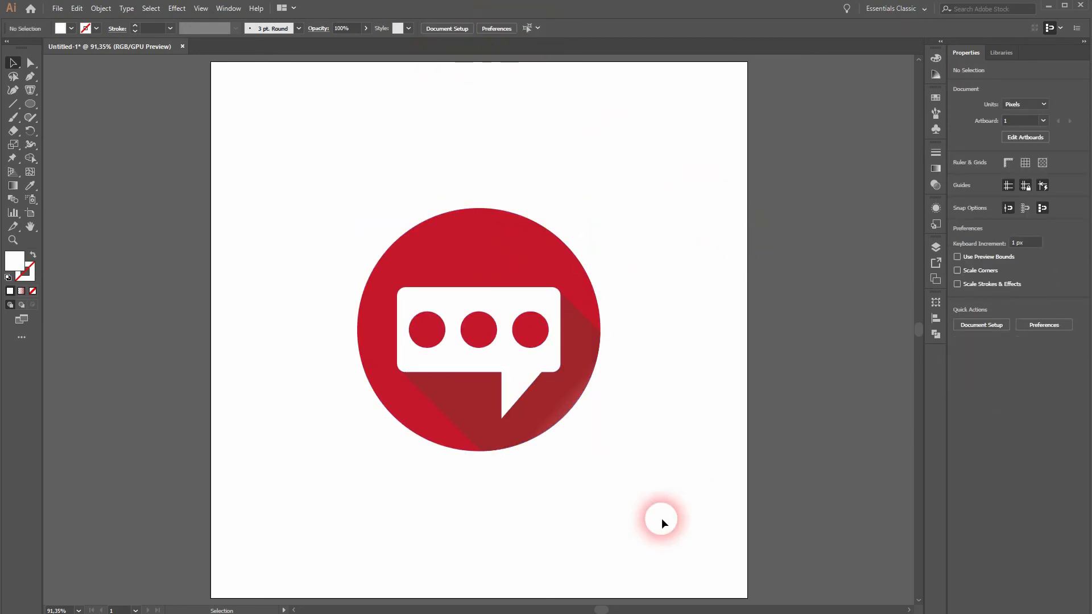
Ungroup the complete chat icon.
left_click(535, 335)
right_click(539, 338)
left_click(599, 433)
Sample the shadow's fill onto the three dots and convert it to the solid dark red A1272D.
left_click(525, 332)
key("i")
left_click(449, 397)
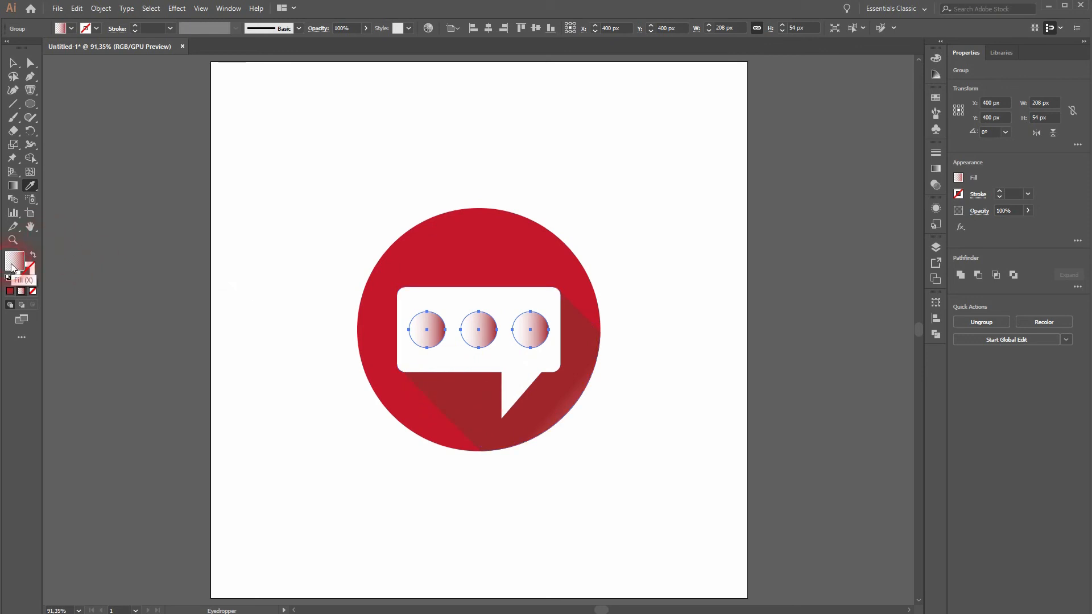
left_click(11, 292)
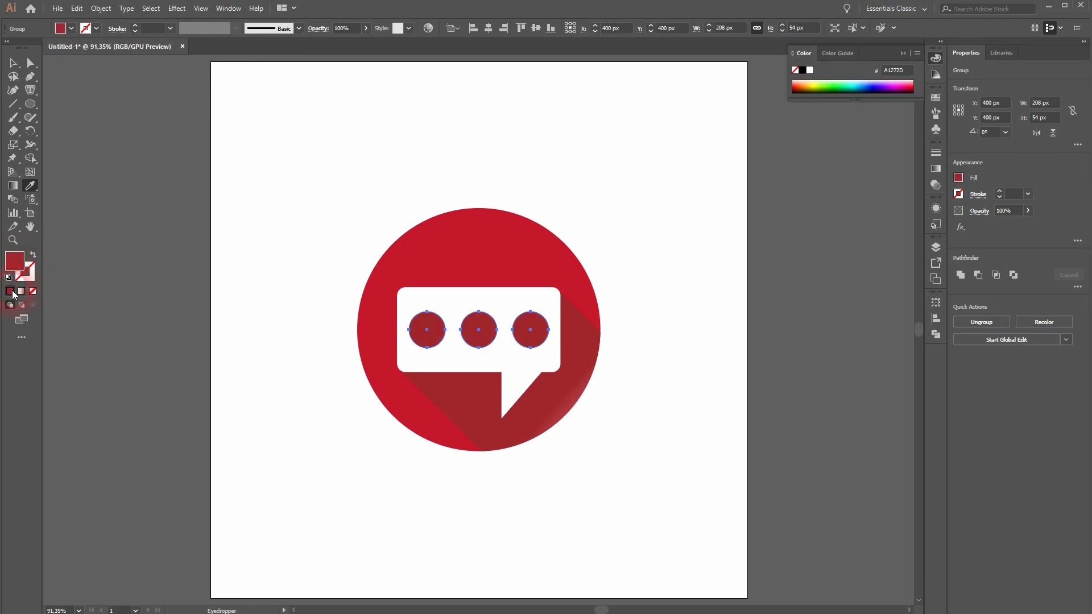